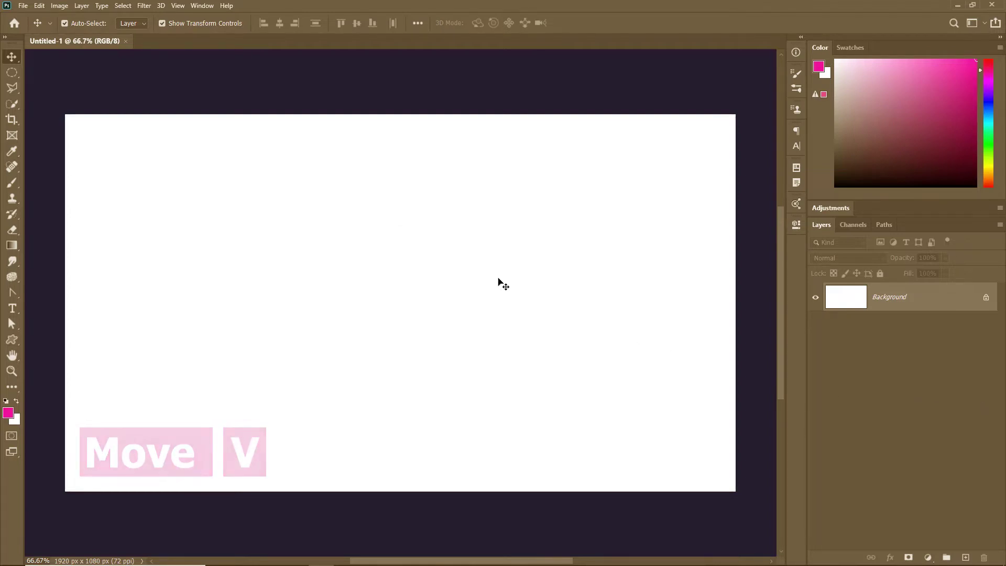
# Try to move the locked Background layer on the canvas, and decline converting it to a normal layer.
pyautogui.moveTo(497, 277); pyautogui.dragTo(445, 329)
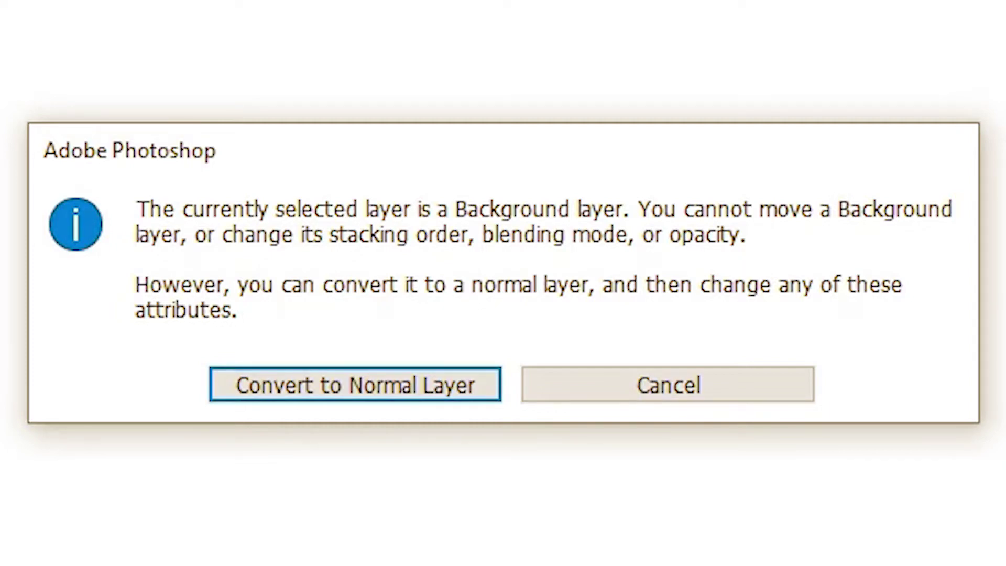
pyautogui.click(655, 396)
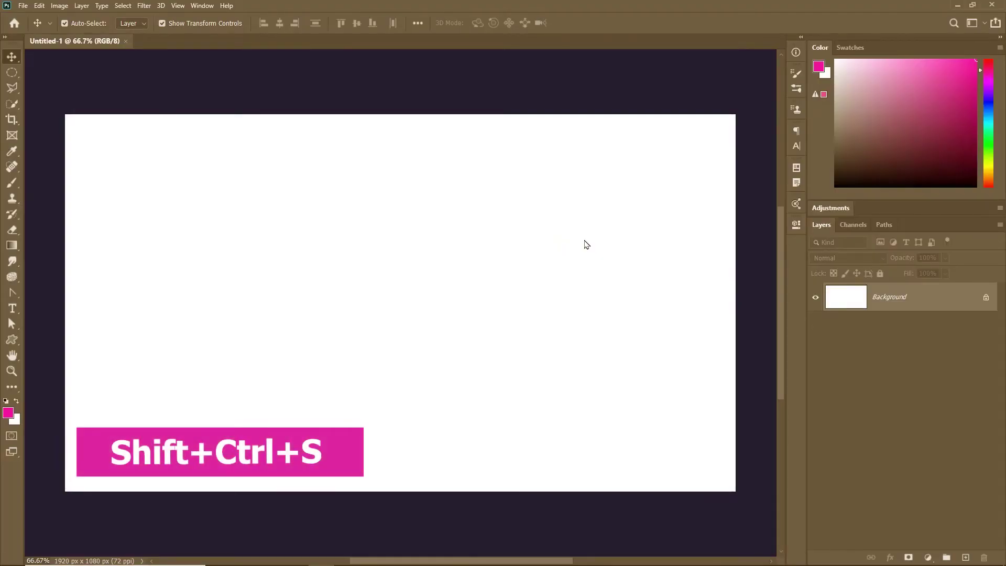
# Save the document as a Photoshop file named LAYERS1.
pyautogui.hotkey('shift', 'ctrl', 's')
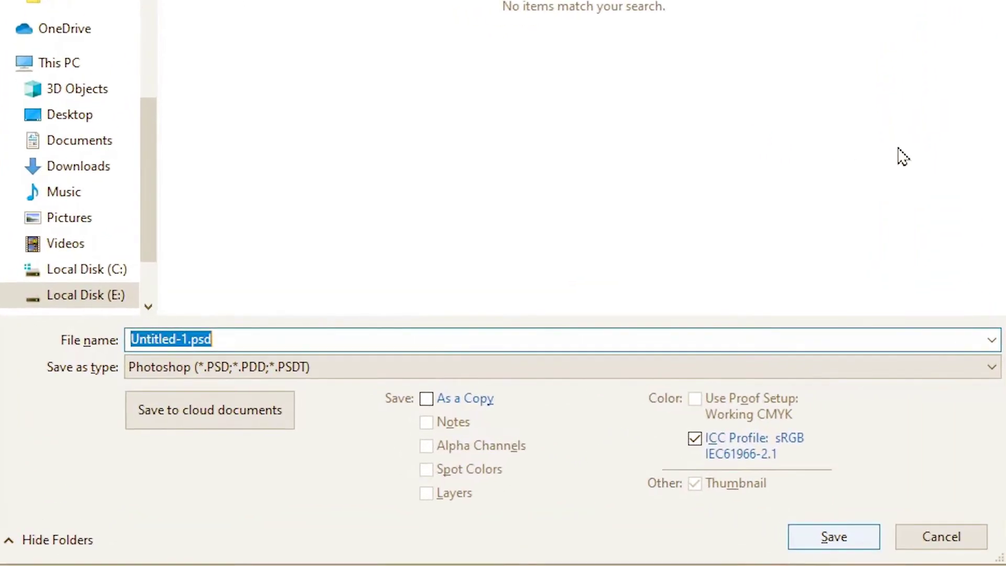
pyautogui.write('LAYERS1')
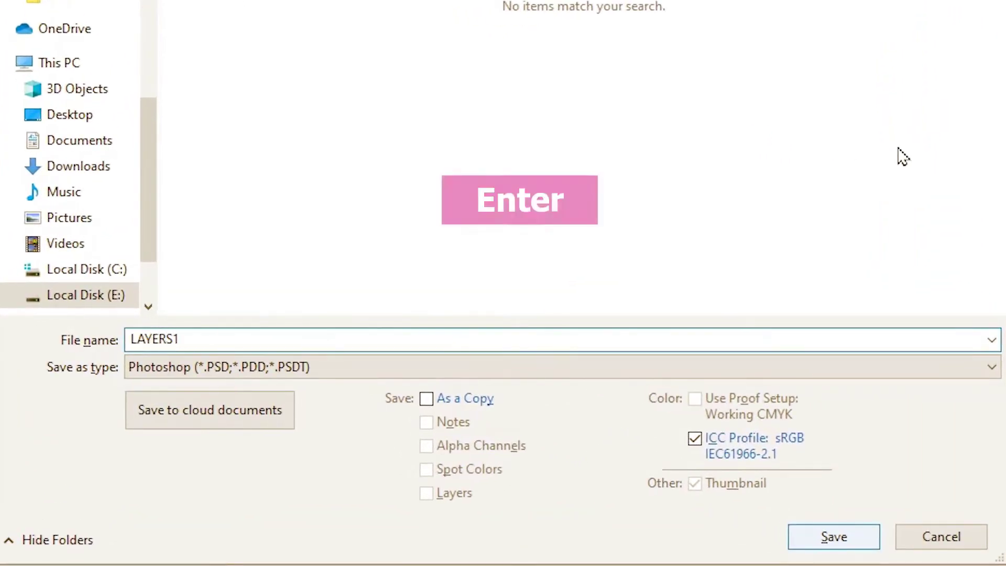
pyautogui.press('Return')
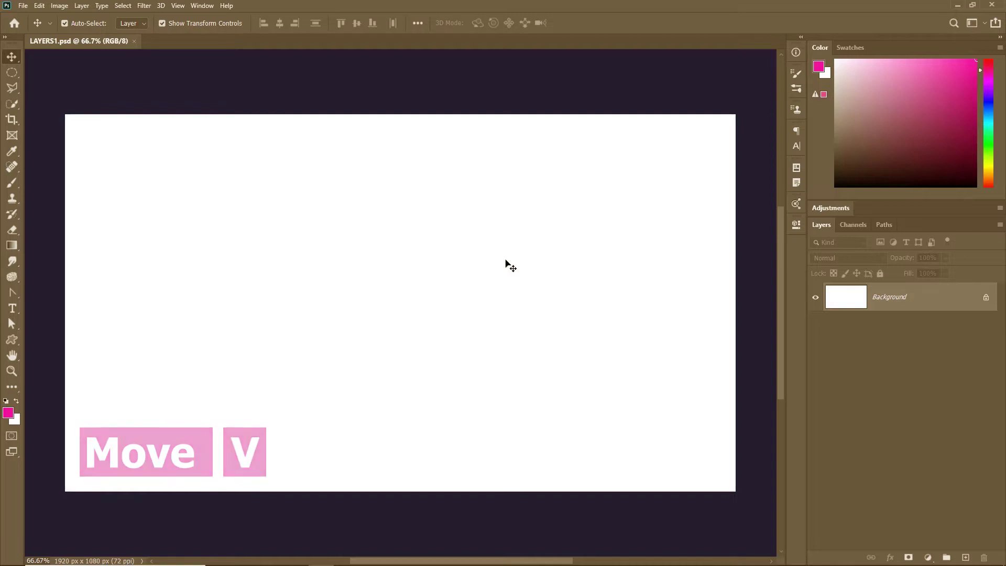
# Try to move the white background area toward the lower left, and undo the move.
pyautogui.moveTo(506, 262); pyautogui.dragTo(435, 351)
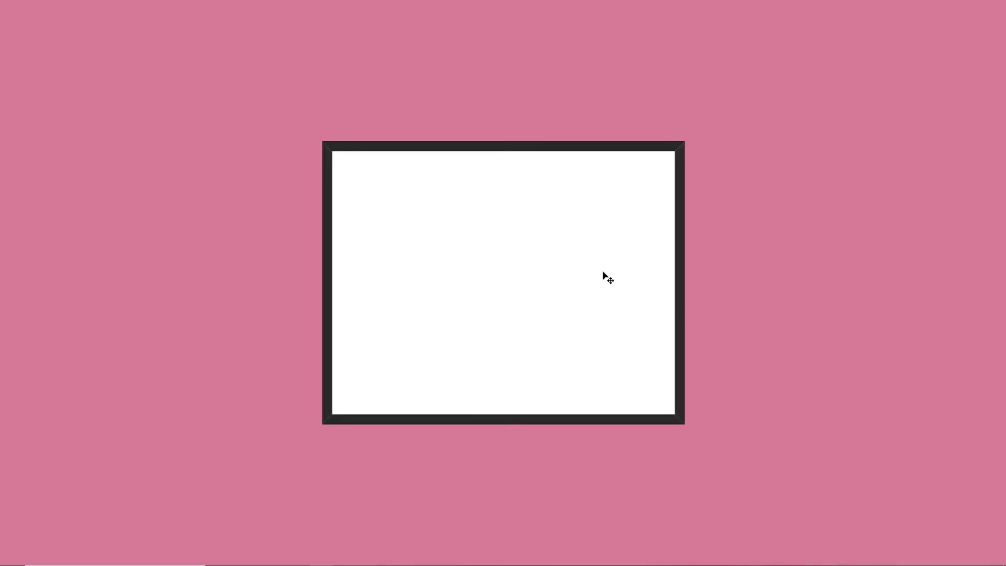
pyautogui.moveTo(604, 276); pyautogui.dragTo(369, 311)
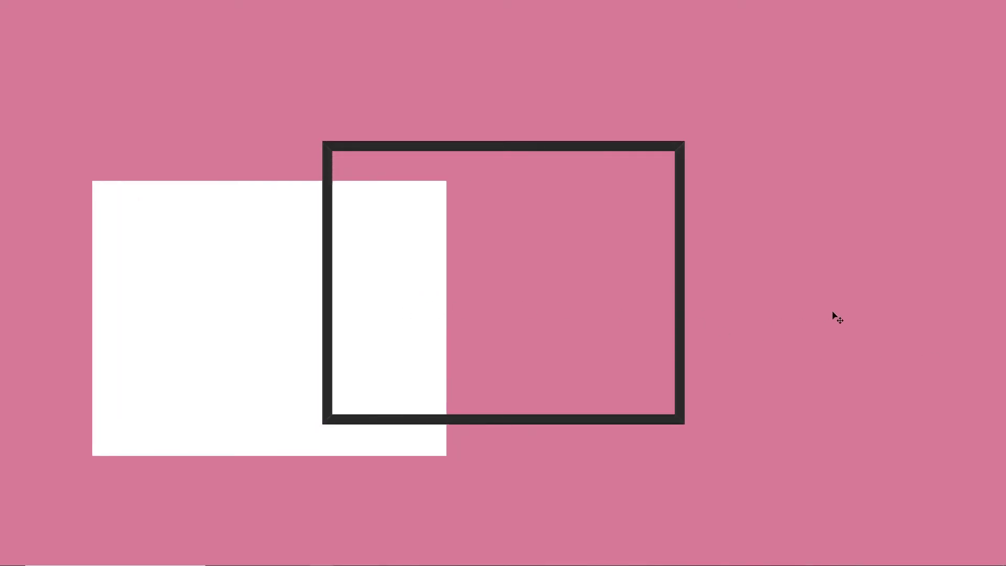
pyautogui.hotkey('ctrl', 'z')
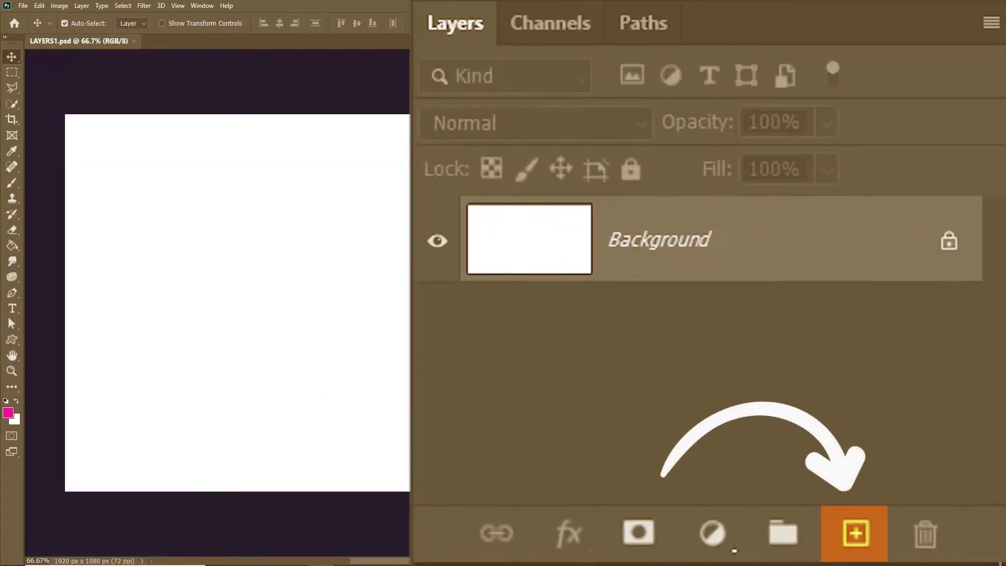
# Add a new layer above Background and paint a single pink brush dot near the canvas centre.
pyautogui.click(856, 532)
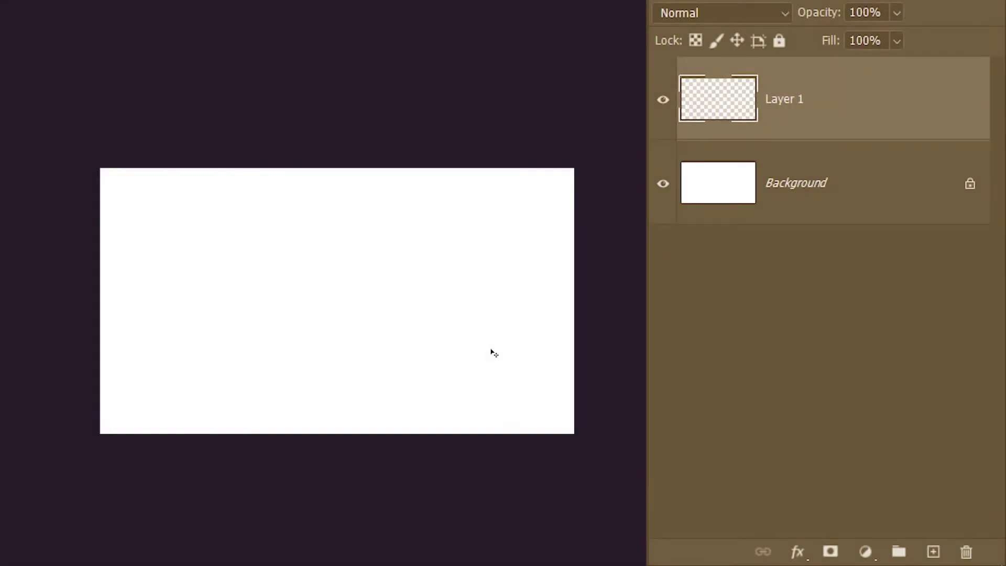
pyautogui.press('b')
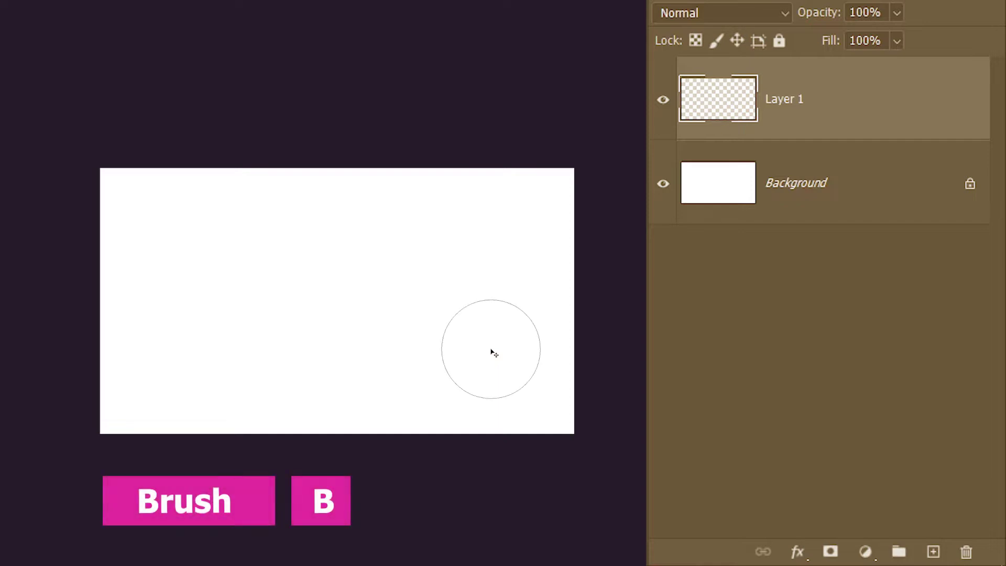
pyautogui.click(342, 301)
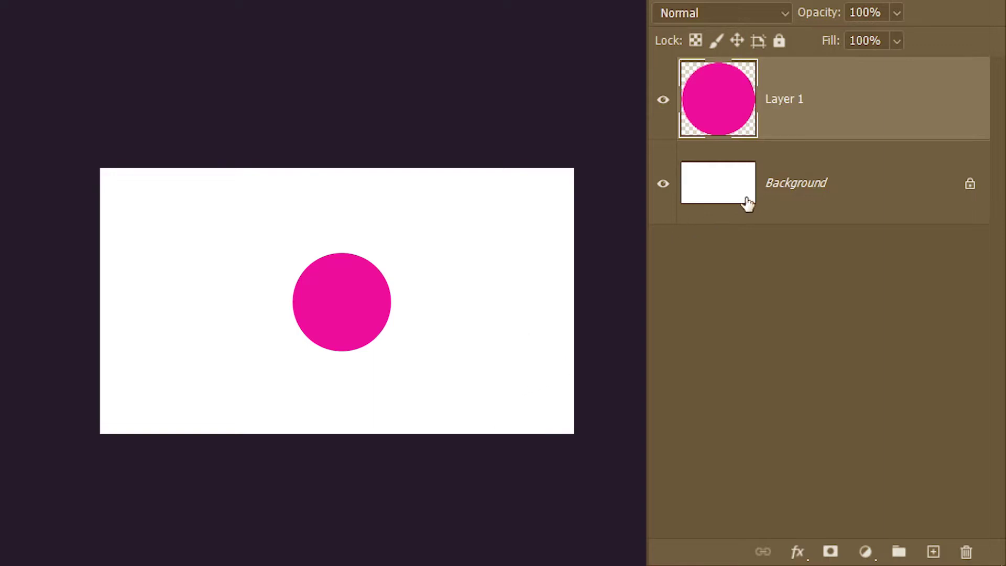
# Try to move the locked Background layer from the empty white areas on both sides of the pink circle.
pyautogui.click(804, 187)
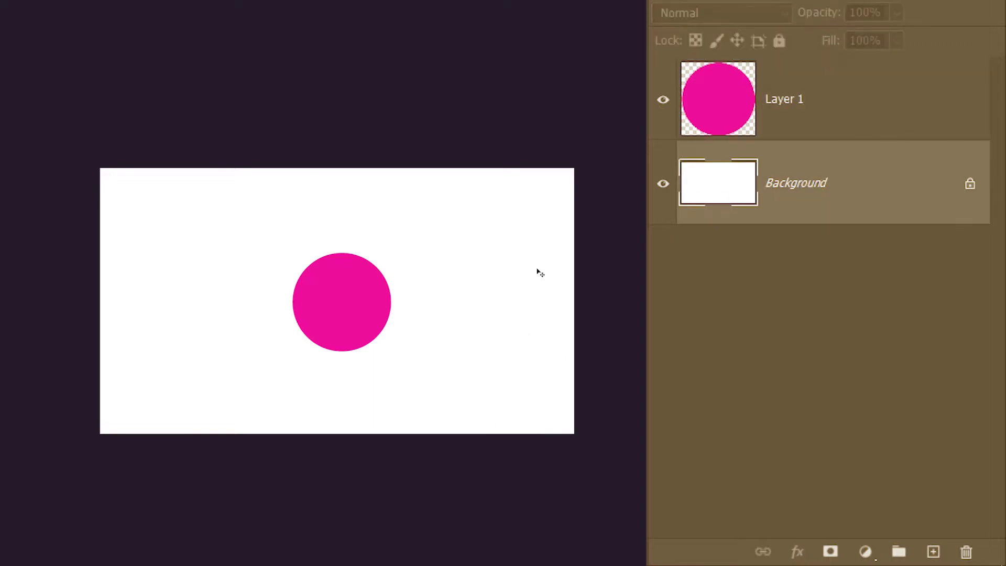
pyautogui.moveTo(537, 269); pyautogui.dragTo(503, 344)
pyautogui.moveTo(237, 247); pyautogui.dragTo(189, 352)
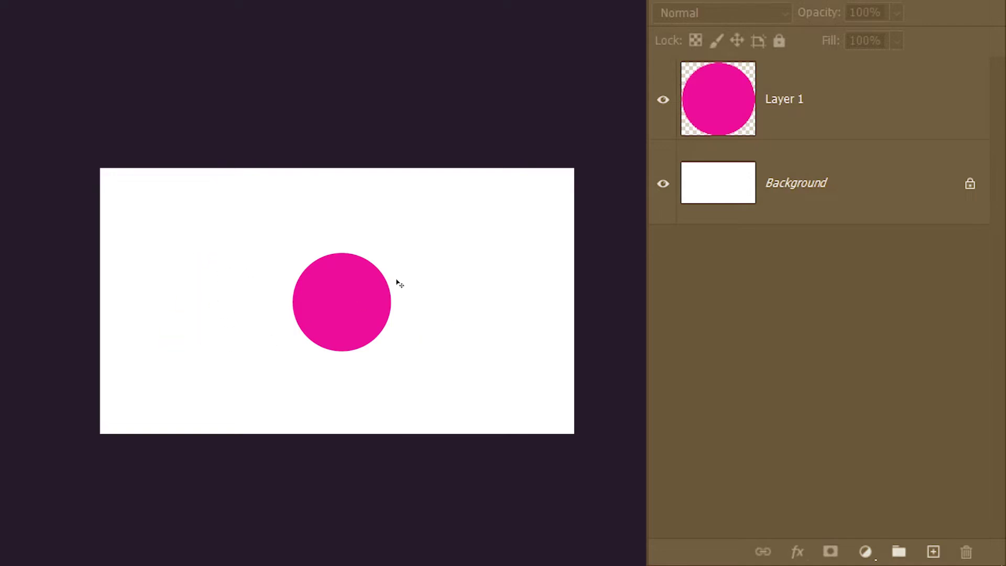
pyautogui.moveTo(460, 254); pyautogui.dragTo(507, 370)
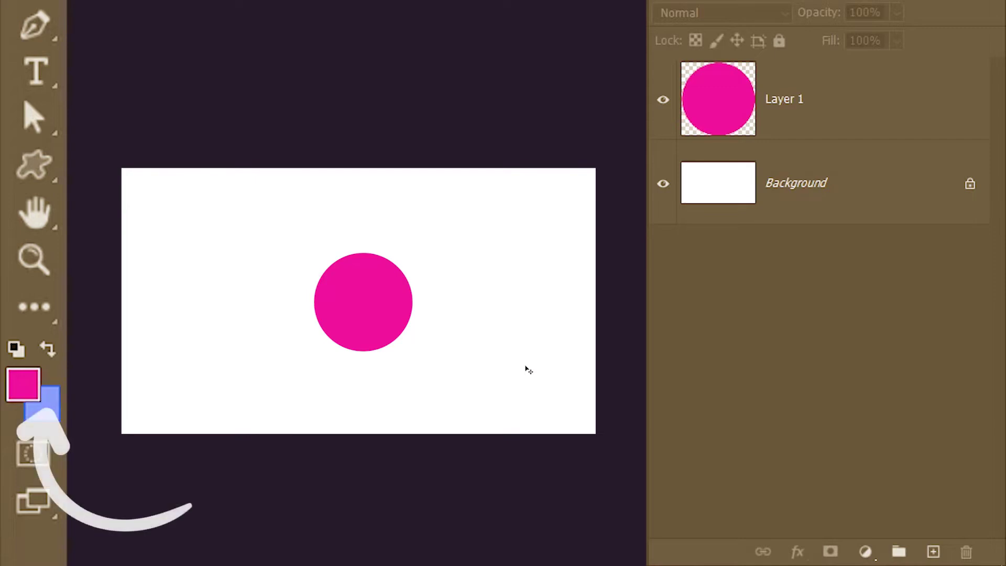
# Set the background colour to yellow ffc24d.
pyautogui.click(52, 408)
pyautogui.click(125, 239)
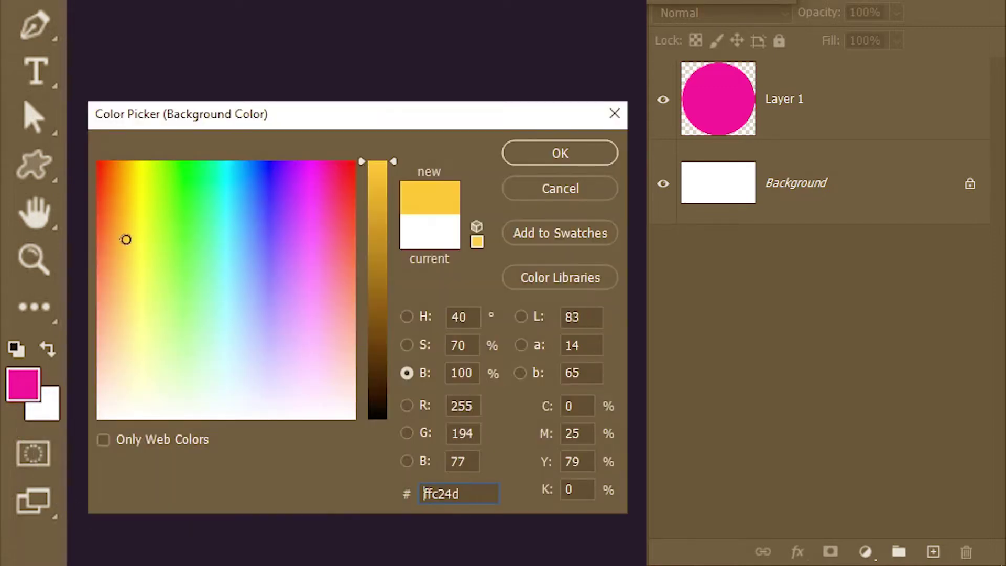
pyautogui.click(548, 154)
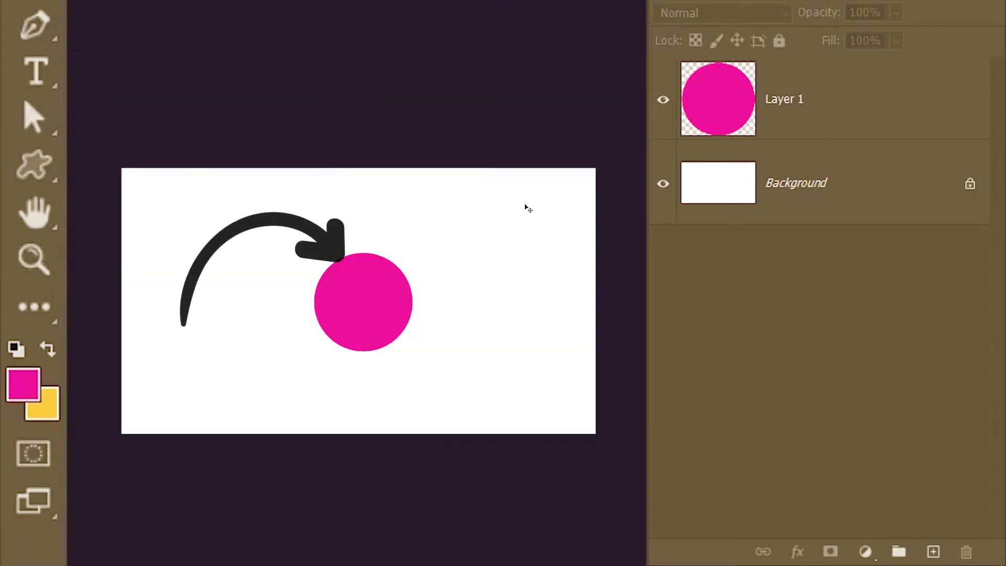
# Erase a diagonal stroke from the pink circle's upper-right edge to its centre on Layer 1.
pyautogui.click(722, 83)
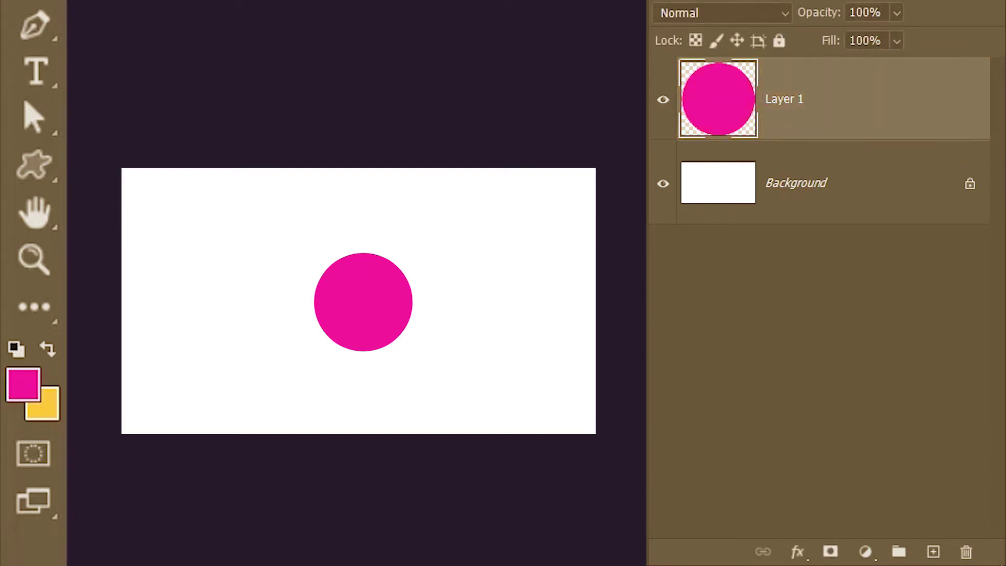
pyautogui.press('e')
pyautogui.moveTo(468, 244); pyautogui.dragTo(366, 310)
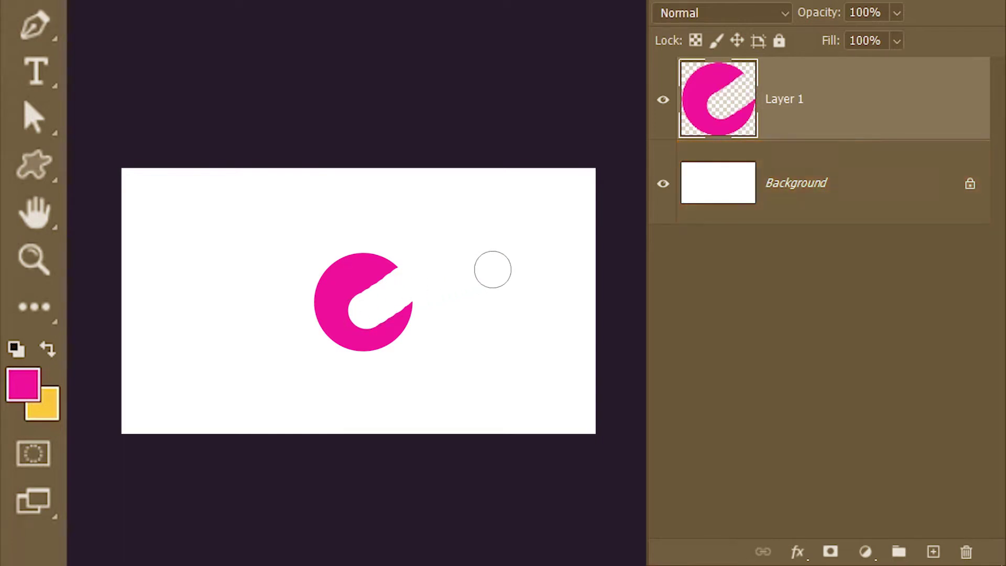
# Erase one stroke on each side of the pink circle on the Background layer.
pyautogui.click(860, 210)
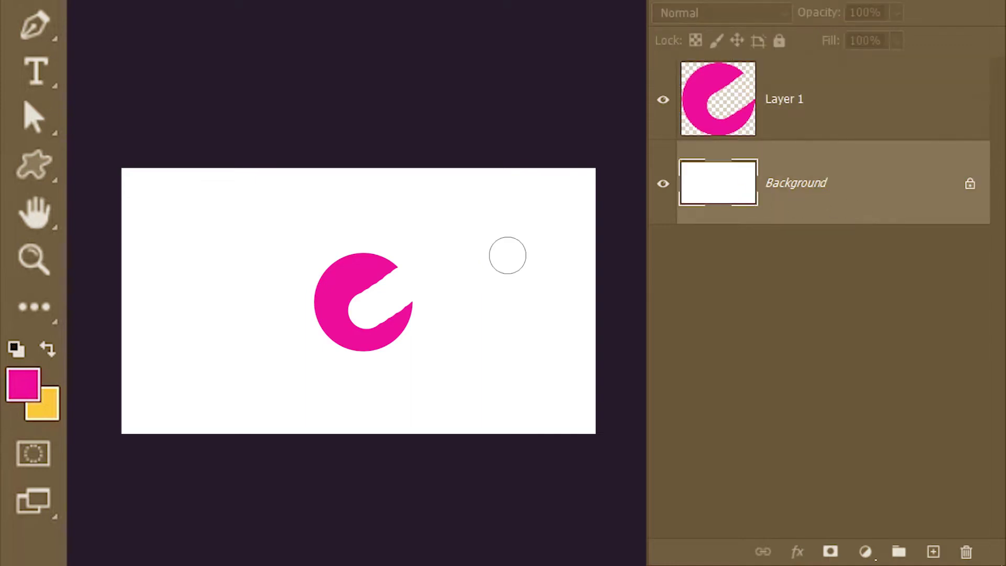
pyautogui.moveTo(507, 256)
pyautogui.mouseDown()
pyautogui.moveTo(498, 304)
pyautogui.moveTo(459, 362)
pyautogui.mouseUp()
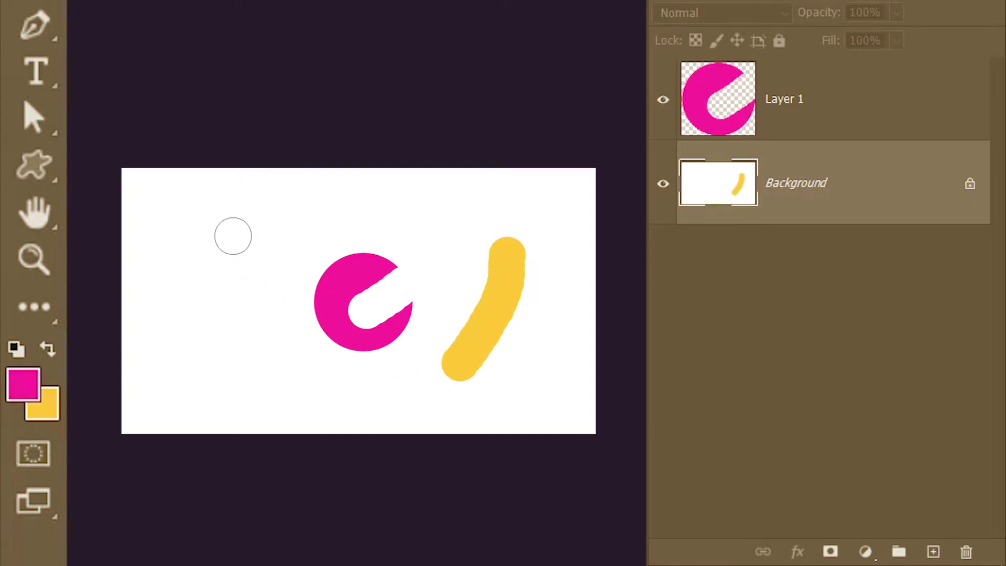
pyautogui.moveTo(232, 235)
pyautogui.mouseDown()
pyautogui.moveTo(242, 306)
pyautogui.moveTo(260, 348)
pyautogui.mouseUp()
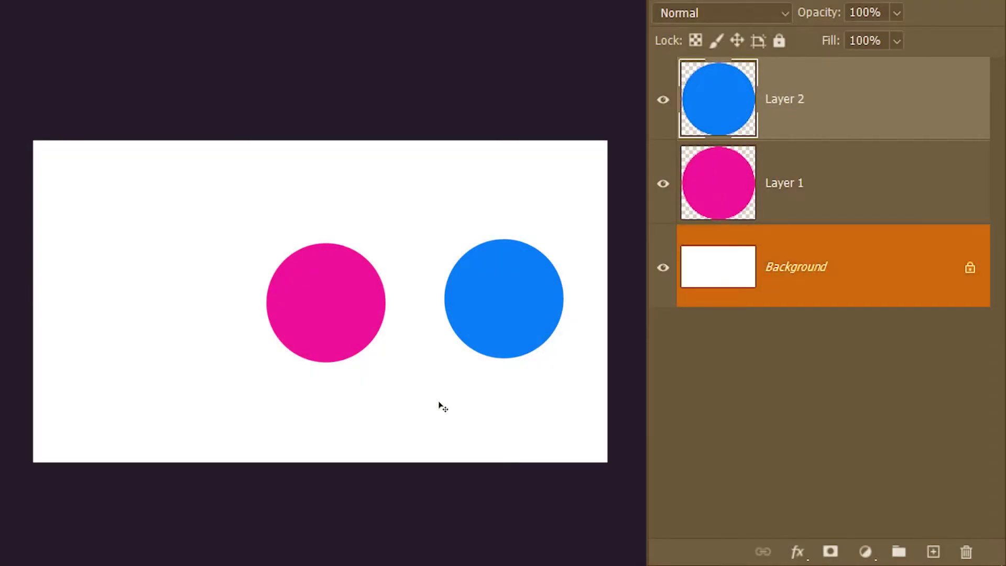
# Swap the stacking order of the two circle layers repeatedly, ending with pink Layer 1 above blue Layer 2.
pyautogui.moveTo(837, 127); pyautogui.dragTo(831, 225)
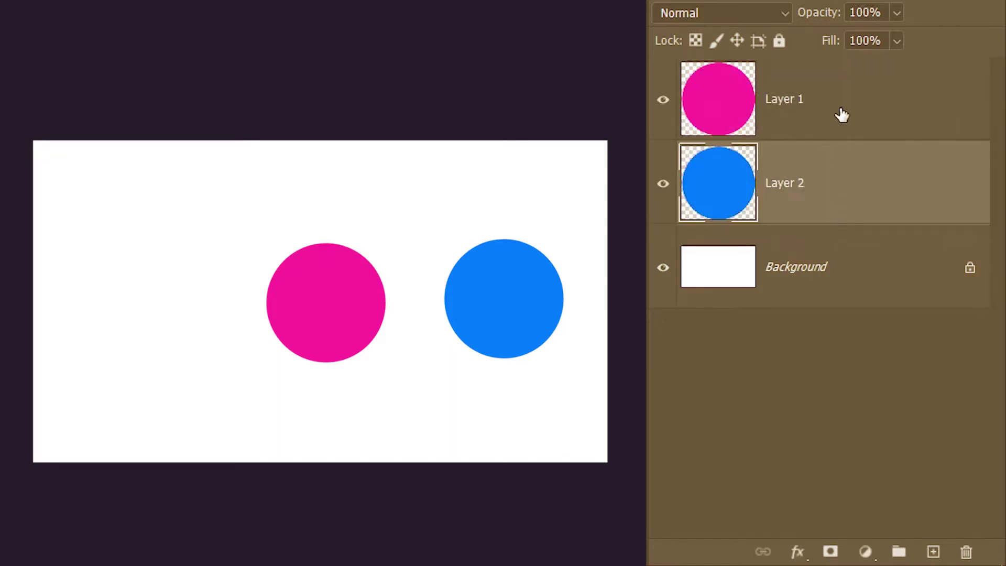
pyautogui.moveTo(841, 114); pyautogui.dragTo(842, 218)
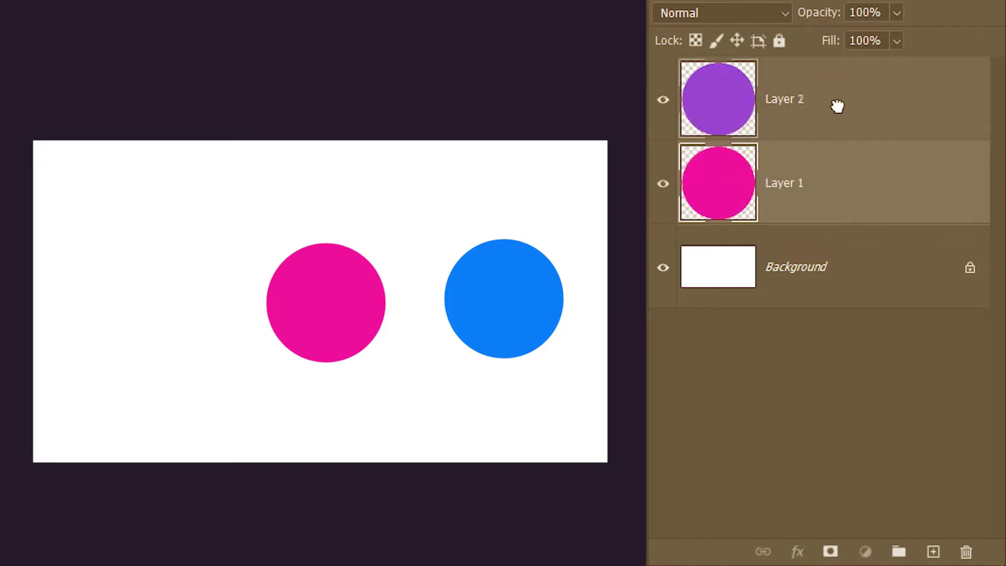
pyautogui.moveTo(837, 106); pyautogui.dragTo(835, 316)
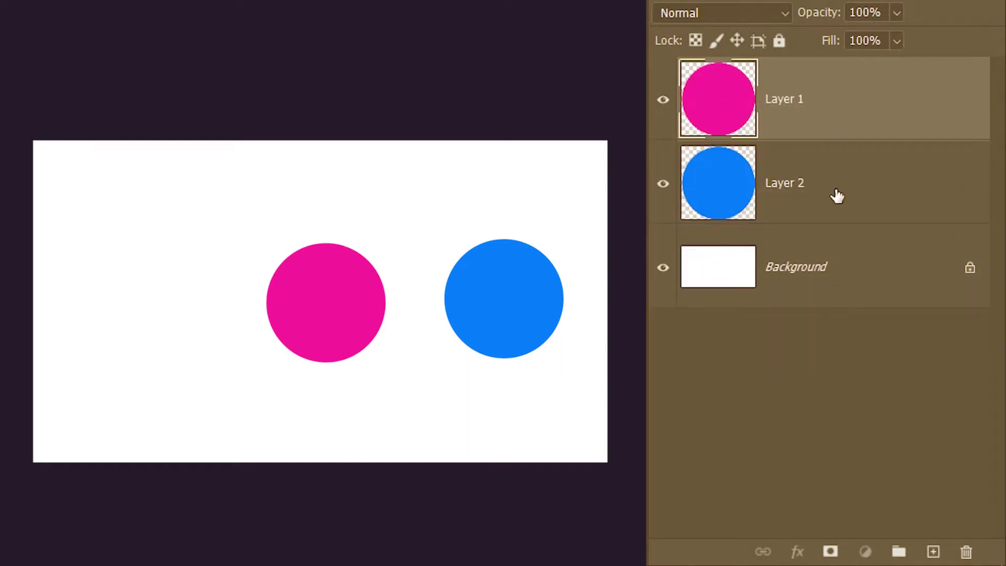
# Try to move Layer 2 beneath the Background layer and to raise Background above the circle layers.
pyautogui.moveTo(835, 193); pyautogui.dragTo(852, 365)
pyautogui.moveTo(857, 283); pyautogui.dragTo(859, 159)
# Convert the Background into a normal layer named Layer 0.
pyautogui.doubleClick(806, 274)
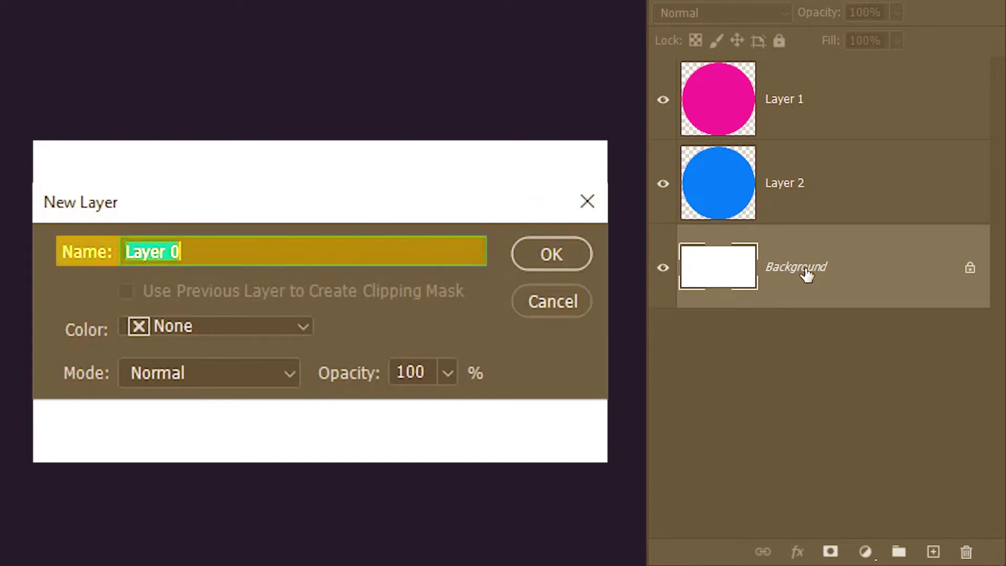
pyautogui.write('Layer 0')
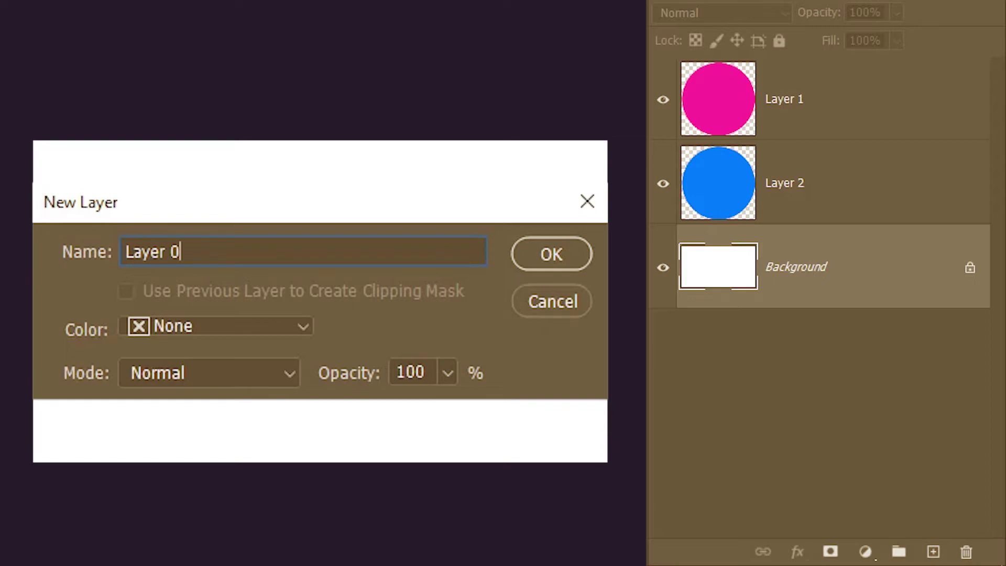
pyautogui.click(554, 253)
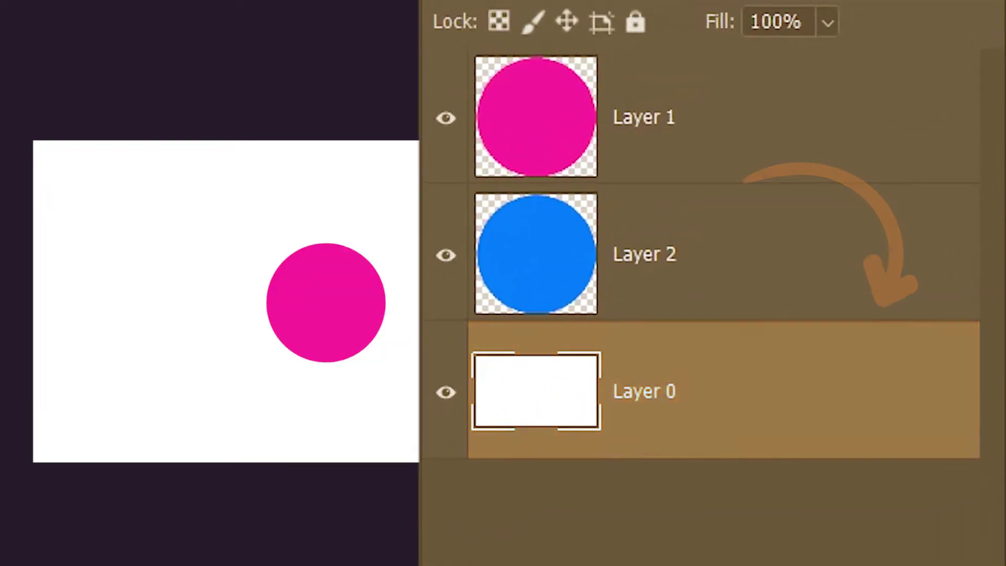
# Erase a short stroke on Layer 0 above the pink circle.
pyautogui.press('e')
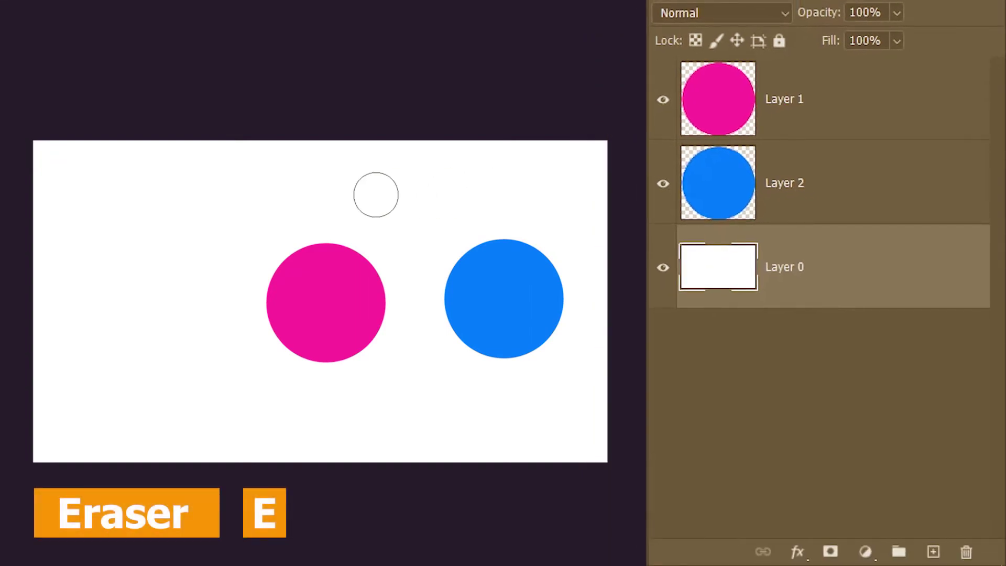
pyautogui.moveTo(257, 206); pyautogui.dragTo(246, 209)
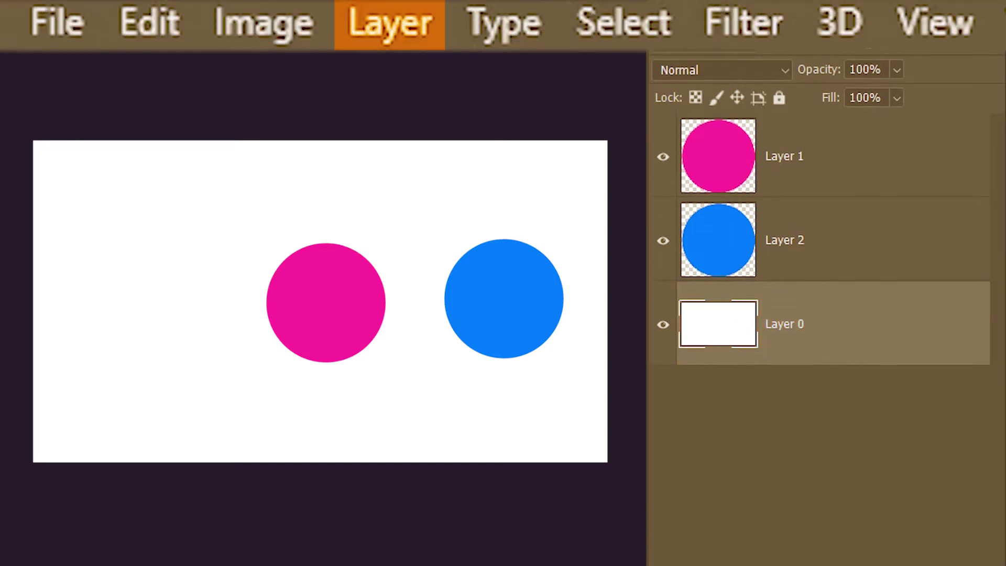
# Convert Layer 0 into a Background layer.
pyautogui.click(385, 23)
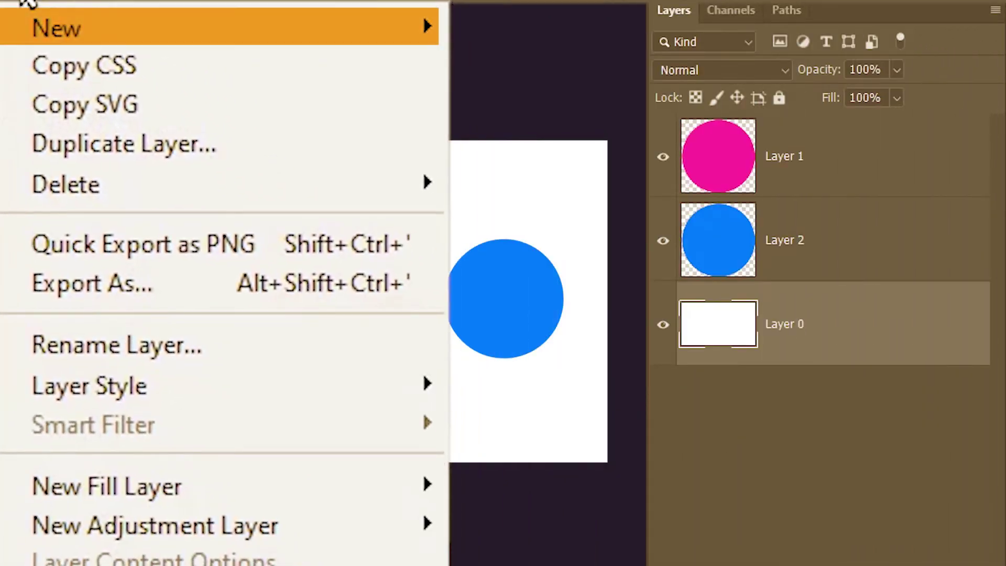
pyautogui.moveTo(71, 37)
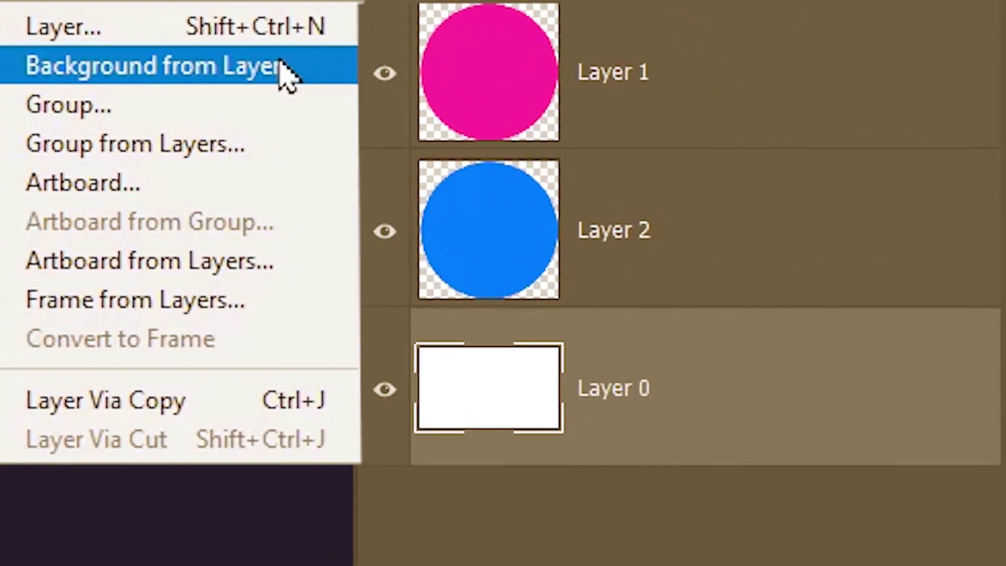
pyautogui.click(282, 65)
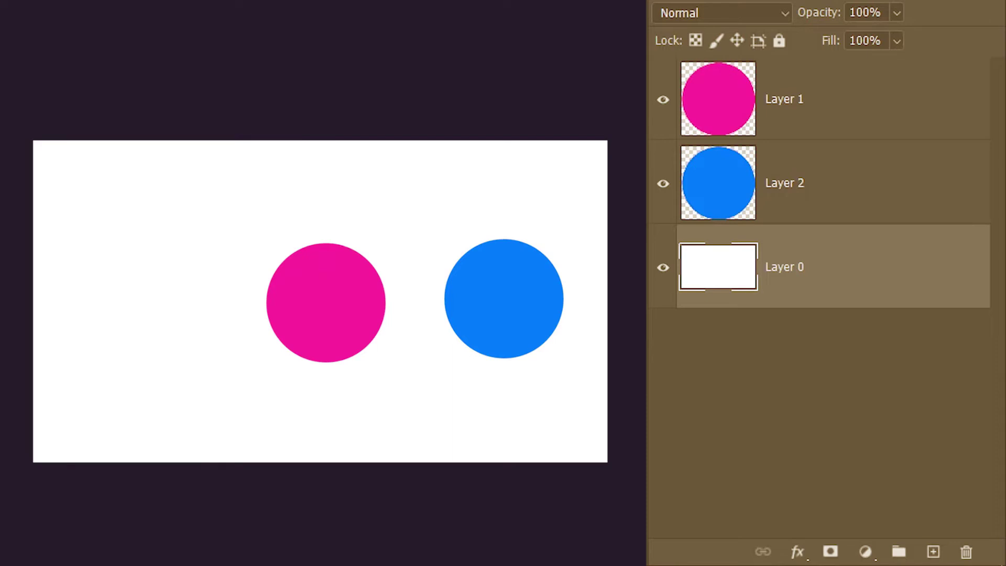
# Add a new empty layer directly above Layer 0, show it alone, and restore the visibility of the other layers.
pyautogui.click(933, 551)
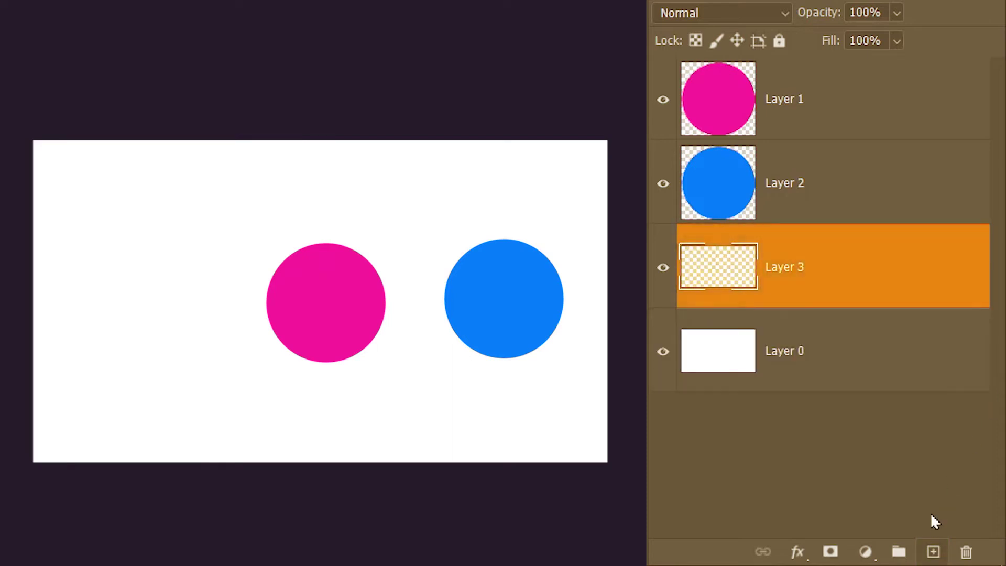
pyautogui.keyDown('alt'); pyautogui.click(663, 268); pyautogui.keyUp('alt')
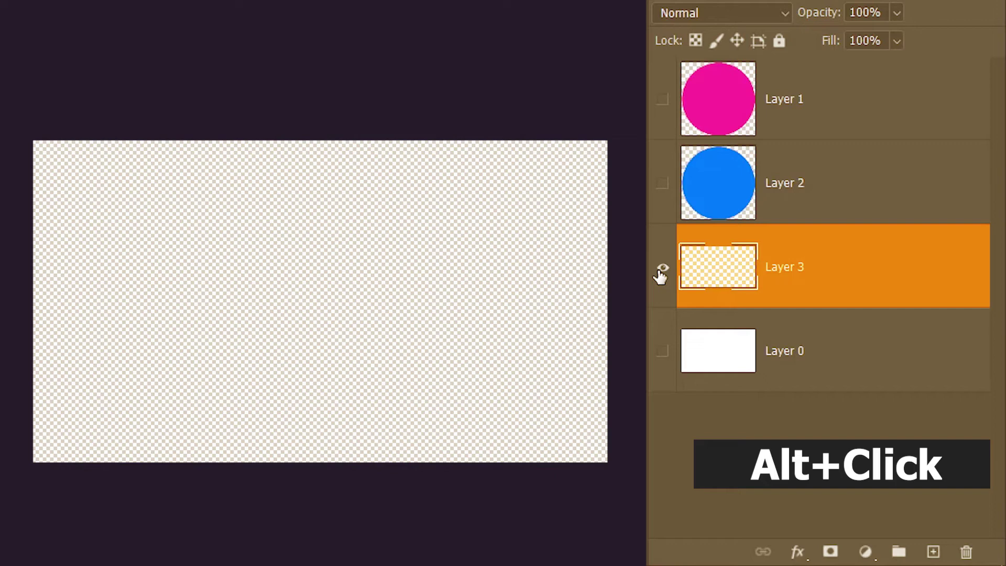
pyautogui.keyDown('alt'); pyautogui.click(661, 269); pyautogui.keyUp('alt')
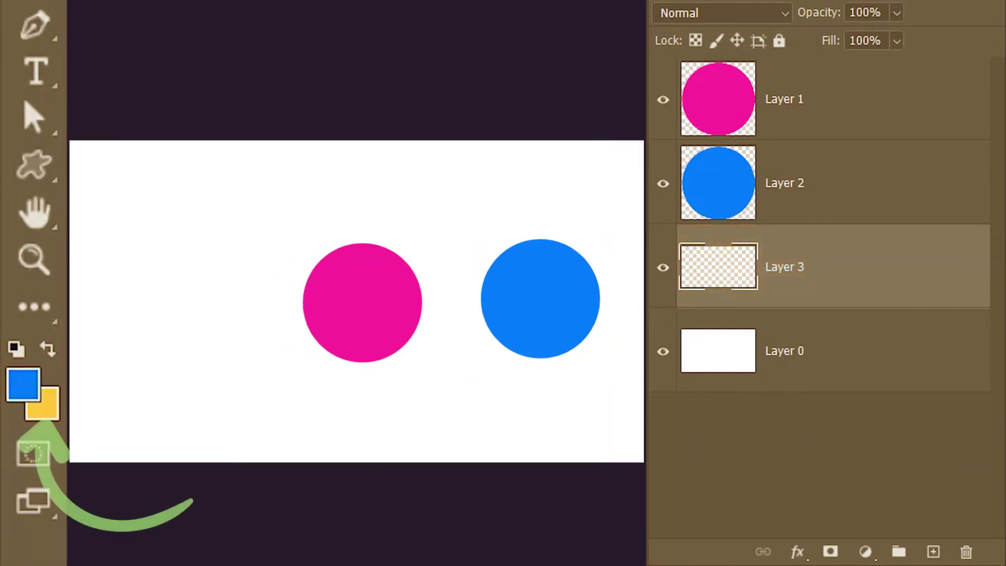
# Set the background color swatch to green 38ff54.
pyautogui.click(48, 417)
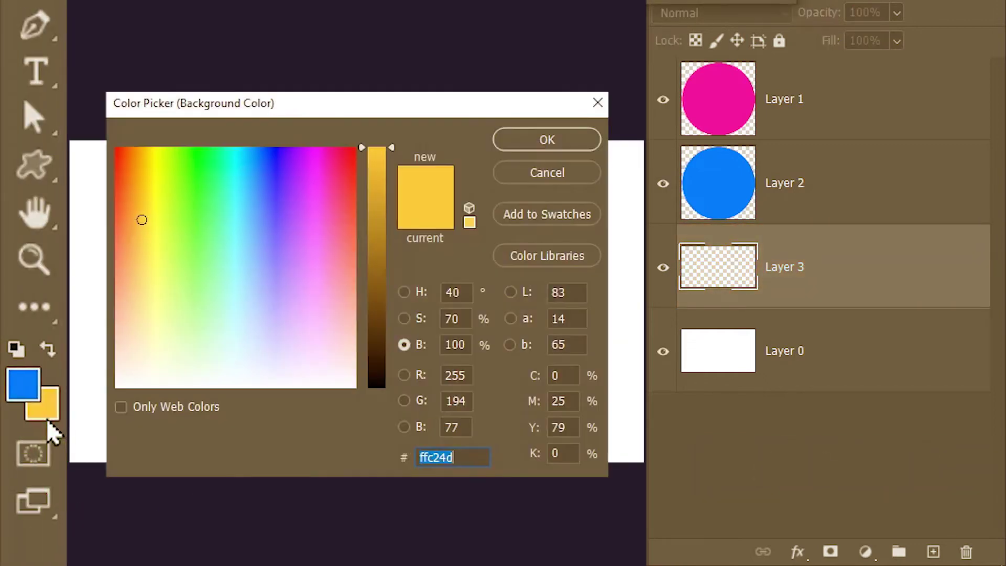
pyautogui.click(202, 200)
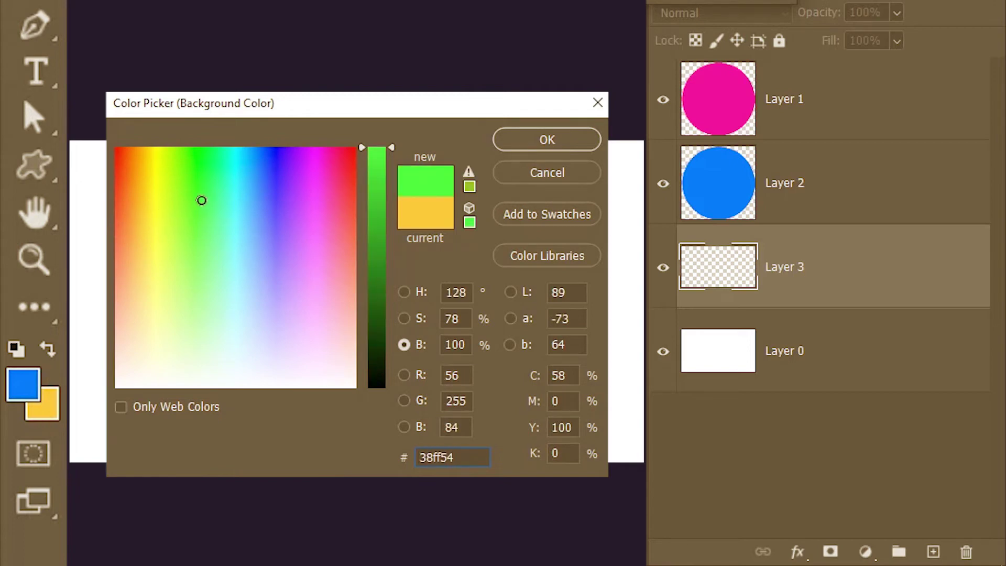
pyautogui.click(522, 139)
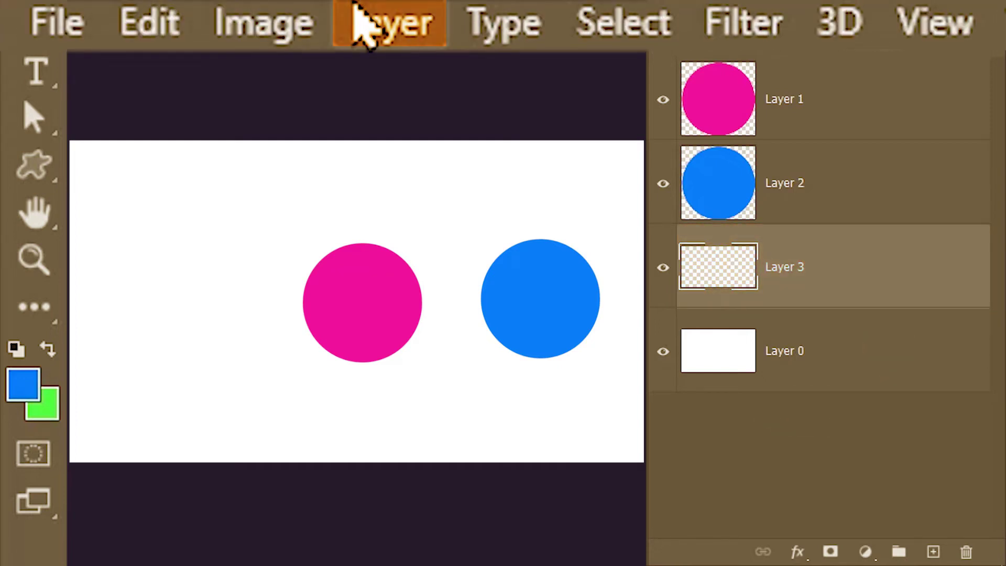
# Convert the empty Layer 3 into the Background layer, then show it alone and restore the other layers' visibility.
pyautogui.click(354, 21)
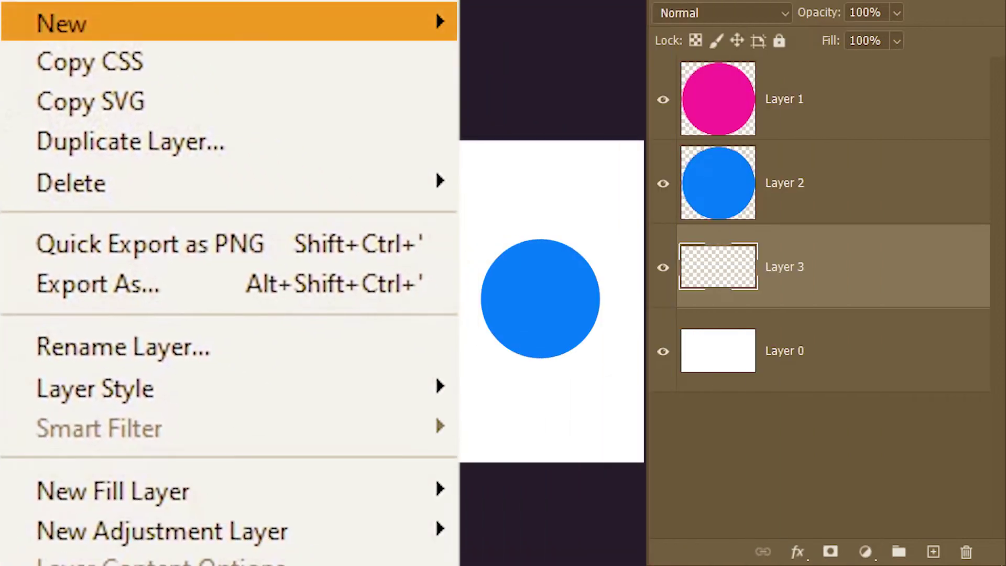
pyautogui.moveTo(140, 16)
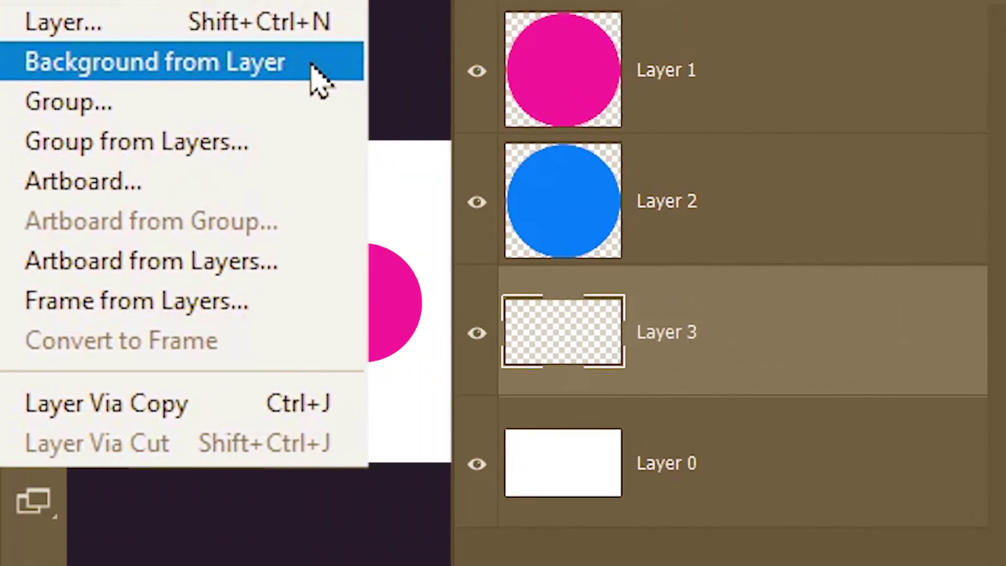
pyautogui.click(367, 79)
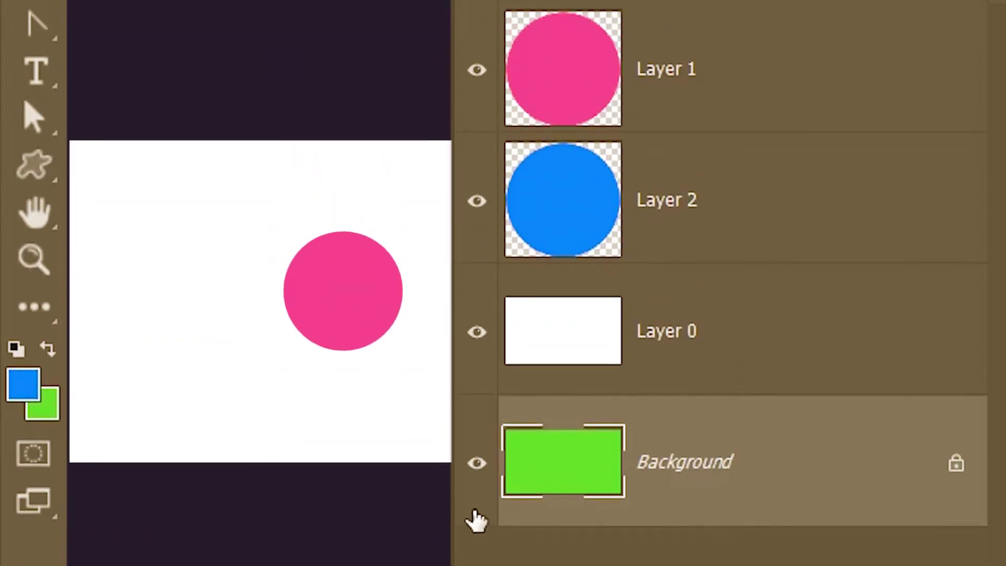
pyautogui.keyDown('alt'); pyautogui.click(469, 475); pyautogui.keyUp('alt')
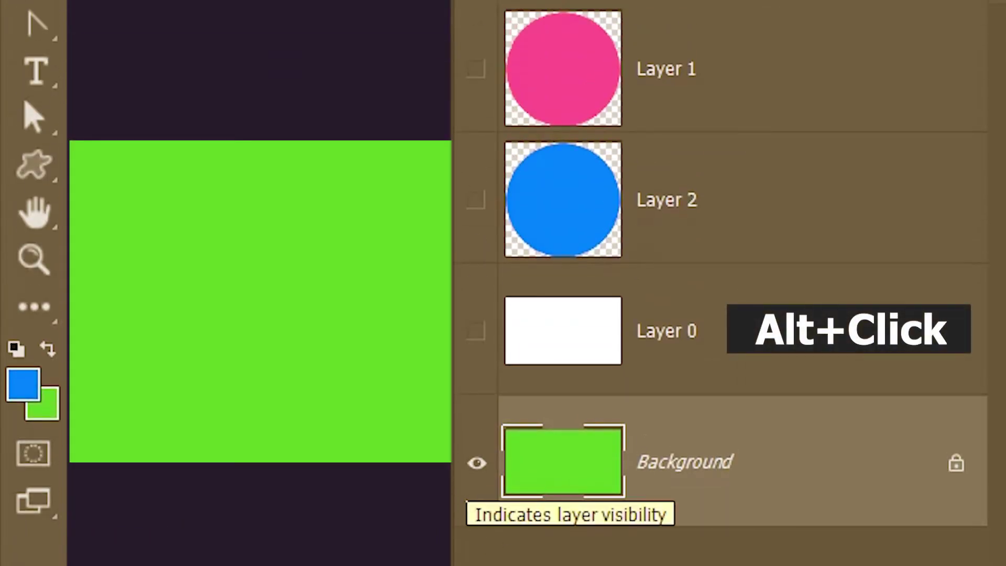
pyautogui.keyDown('alt'); pyautogui.click(478, 471); pyautogui.keyUp('alt')
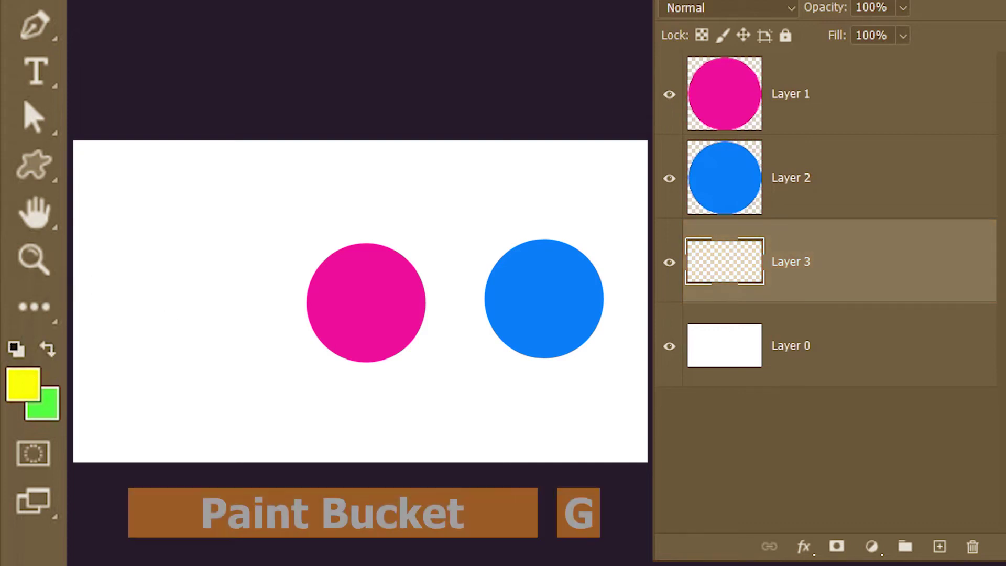
# Fill the empty Layer 3 with the yellow foreground color and convert it into the Background layer, shown alone.
pyautogui.press('g')
pyautogui.click(452, 359)
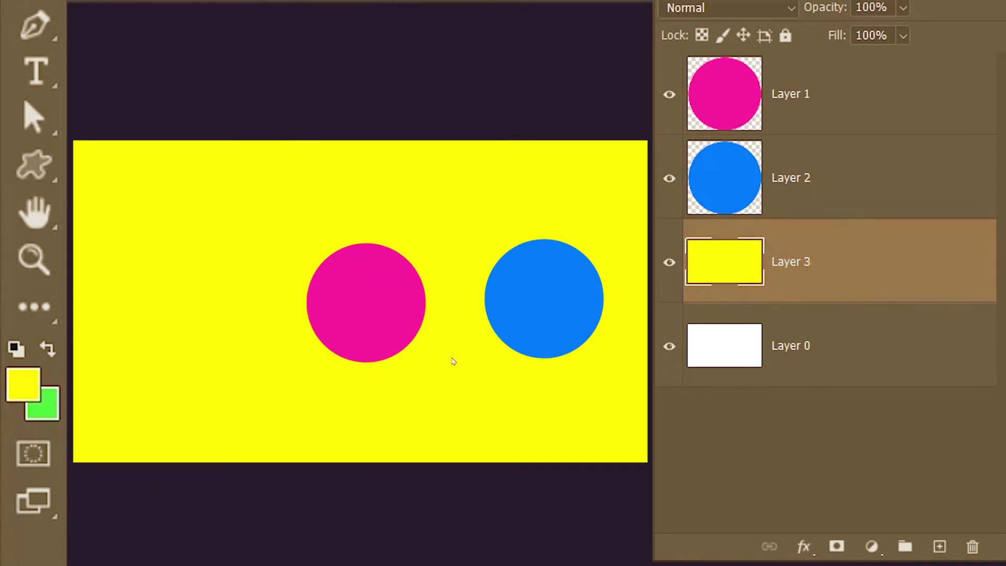
pyautogui.click(416, 35)
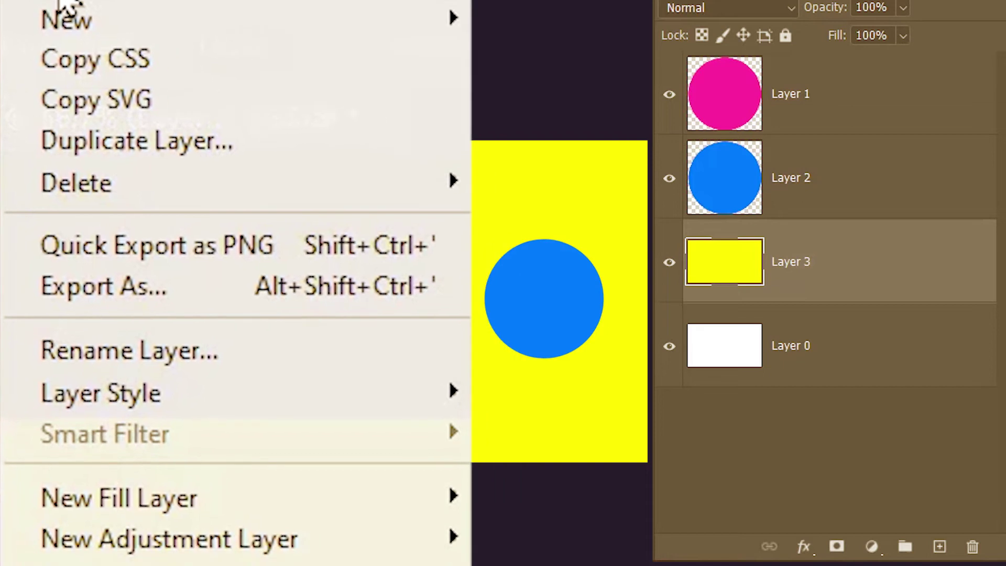
pyautogui.moveTo(157, 33)
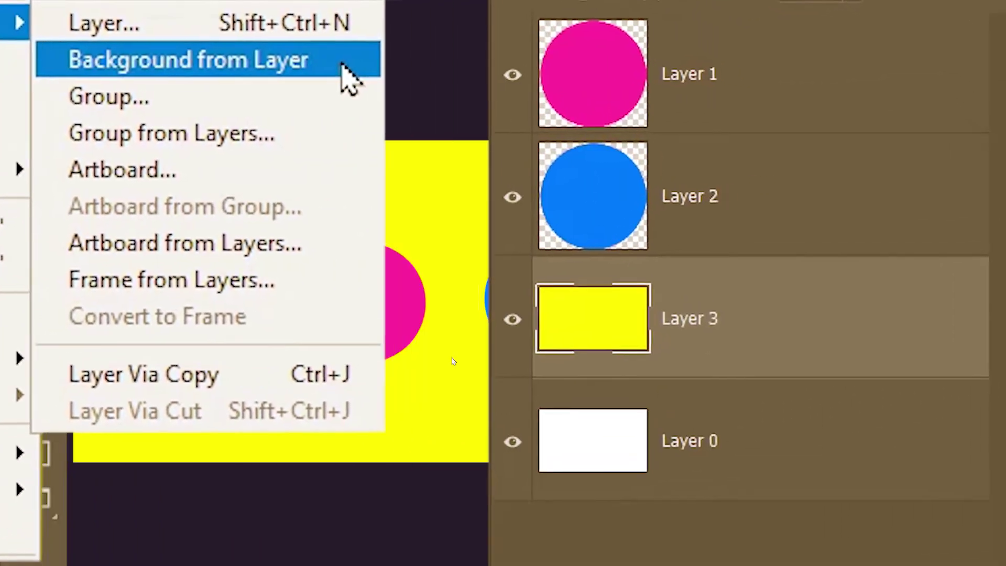
pyautogui.click(343, 68)
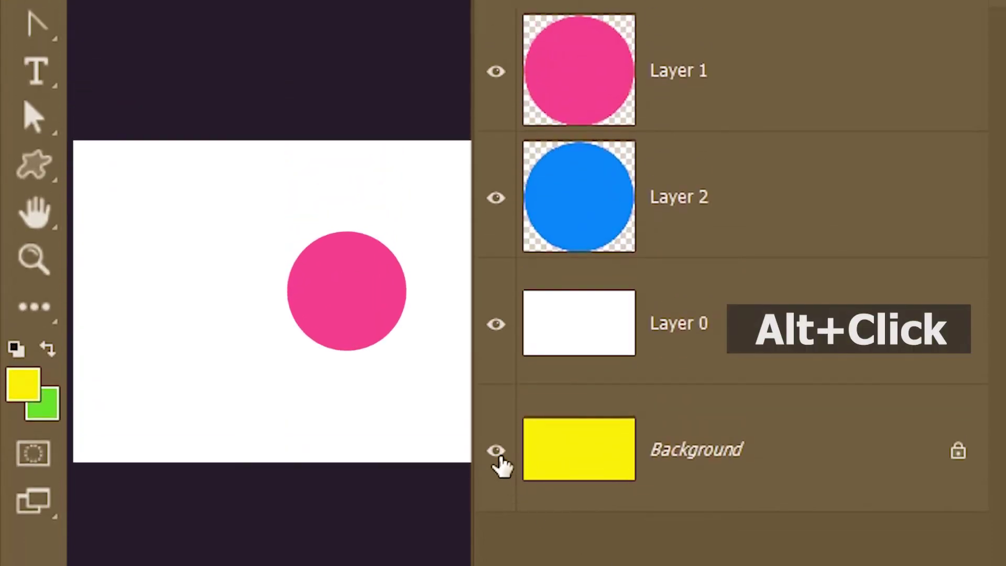
pyautogui.keyDown('alt'); pyautogui.click(496, 452); pyautogui.keyUp('alt')
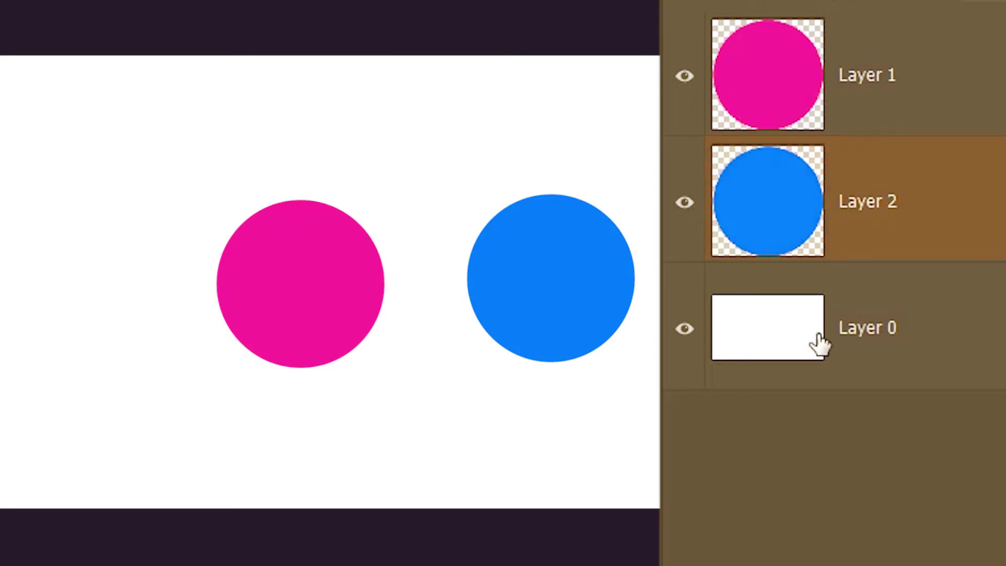
# Show Layer 2 with the blue circle alone and restore the visibility of the other layers.
pyautogui.keyDown('alt'); pyautogui.click(685, 203); pyautogui.keyUp('alt')
pyautogui.keyDown('alt'); pyautogui.click(687, 205); pyautogui.keyUp('alt')
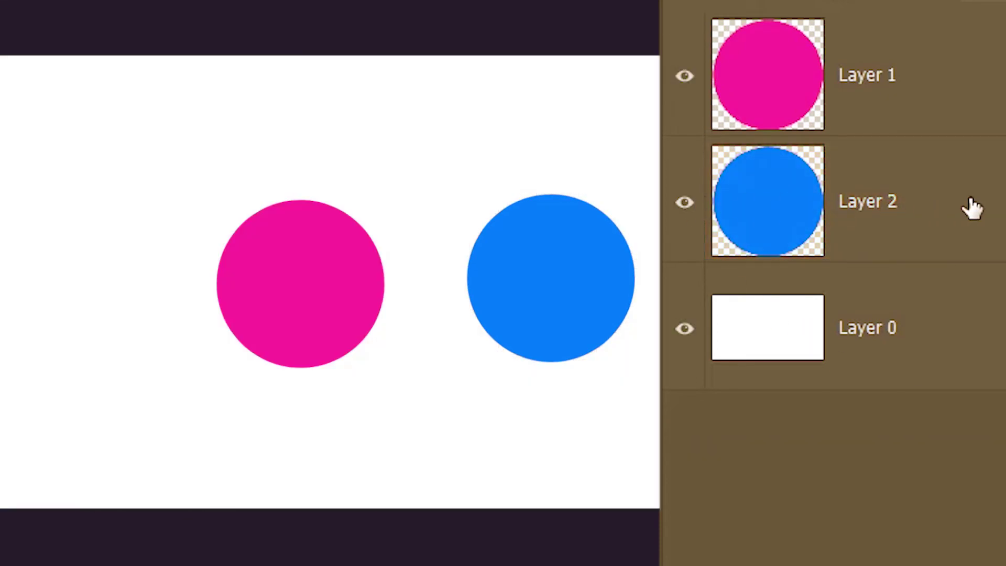
# Convert Layer 2 with the blue circle into the Background layer and hide the white Layer 0 to reveal it.
pyautogui.click(938, 210)
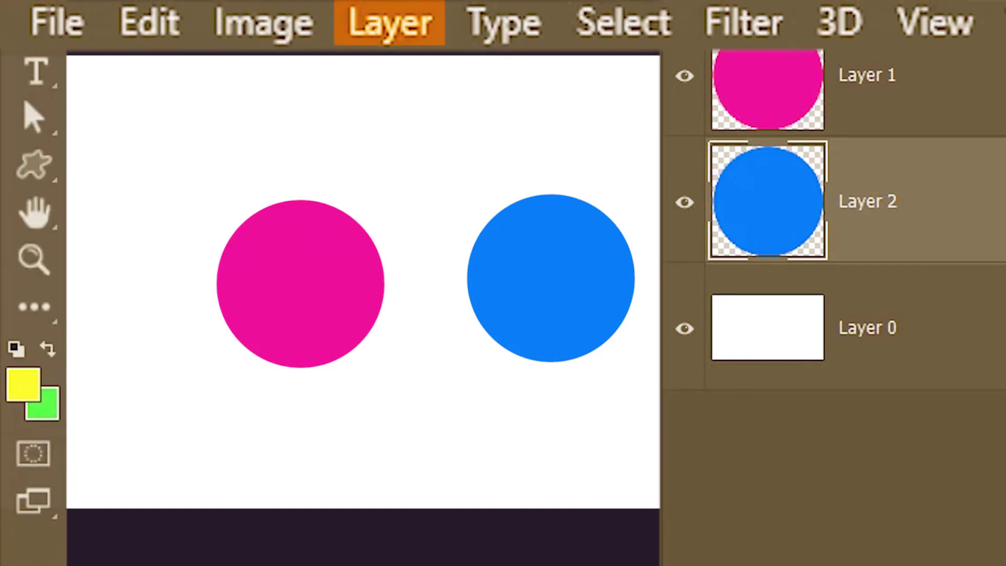
pyautogui.click(392, 25)
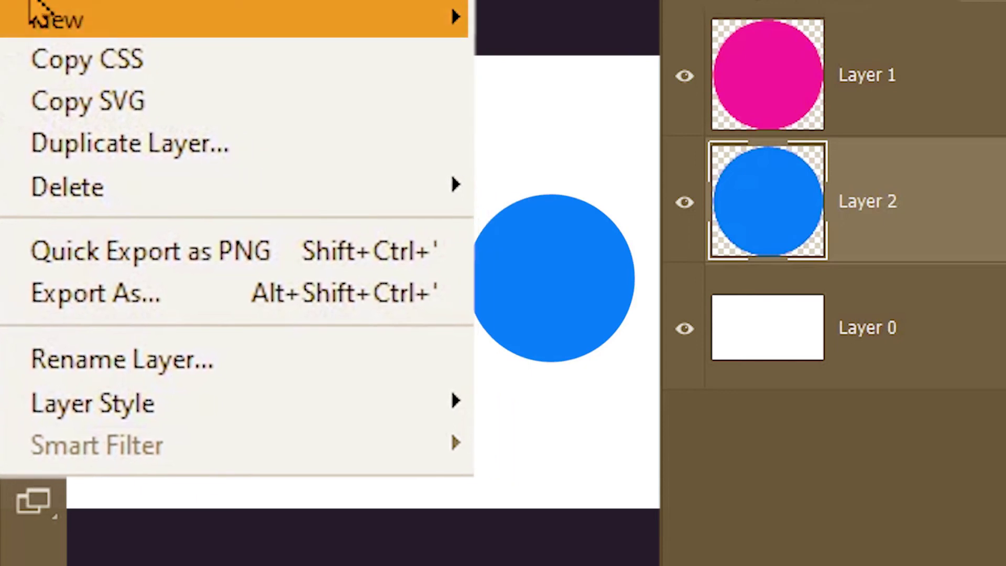
pyautogui.moveTo(375, 32)
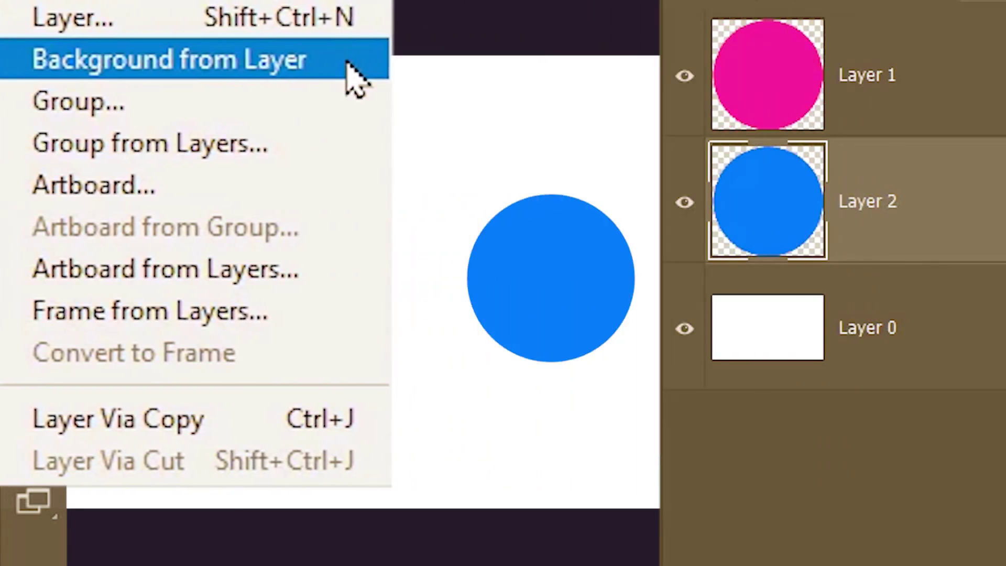
pyautogui.click(831, 79)
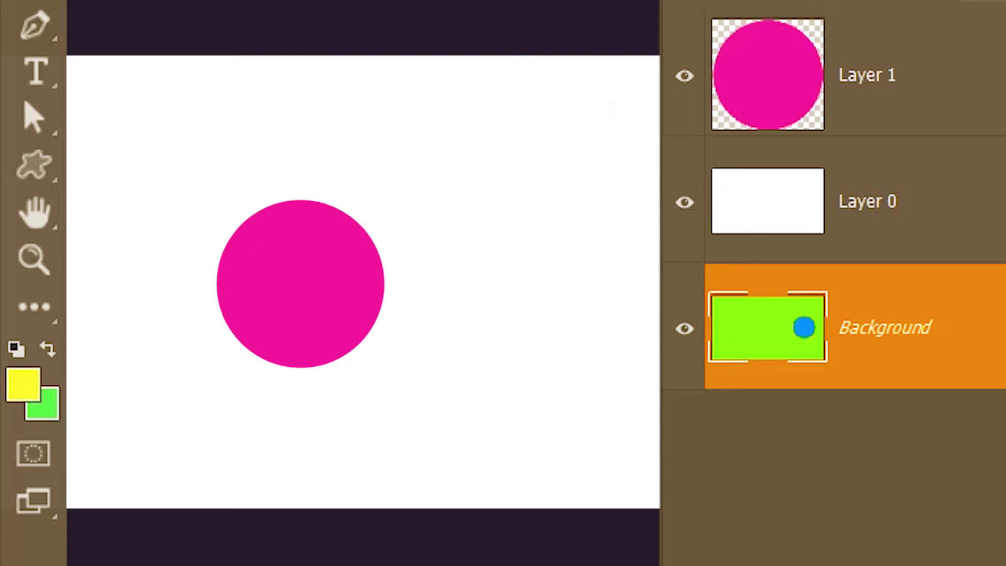
pyautogui.click(684, 203)
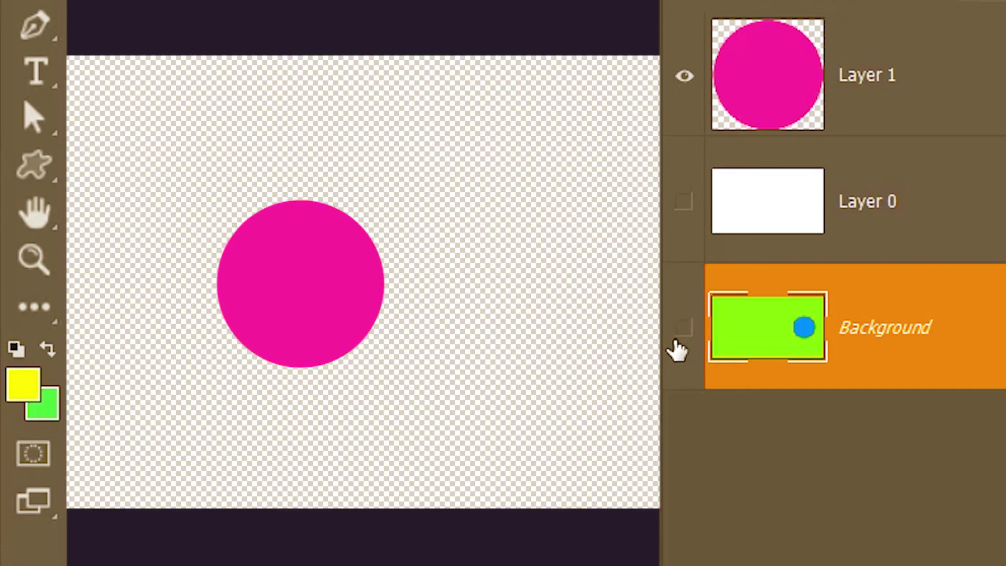
pyautogui.click(678, 343)
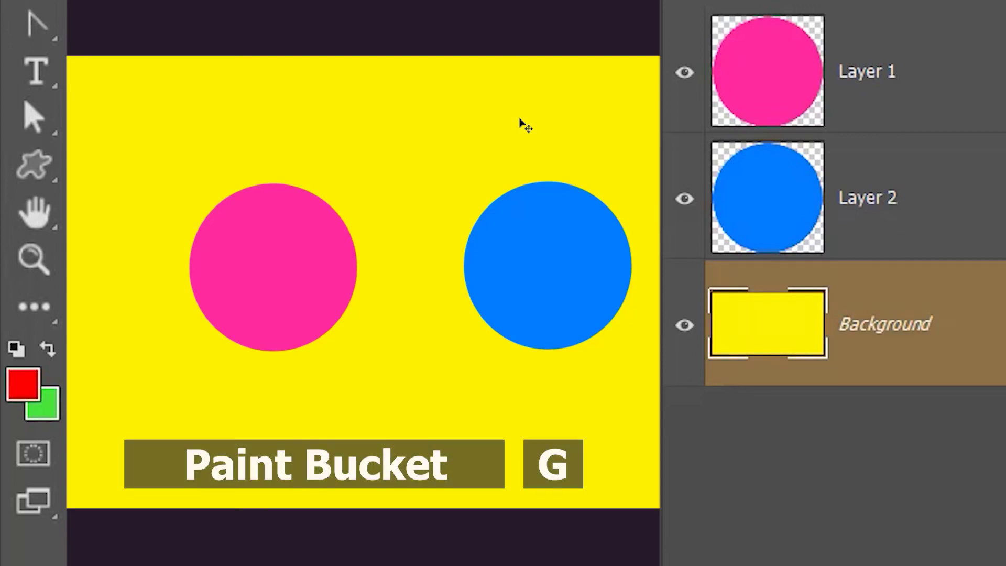
# Fill the yellow Background layer with the red foreground color using the Paint Bucket tool.
pyautogui.press('g')
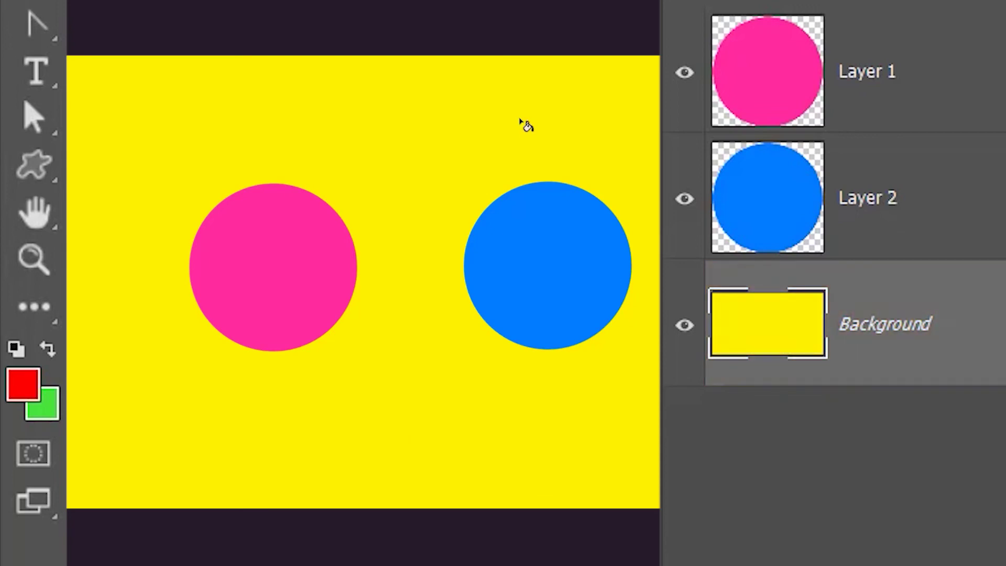
pyautogui.click(521, 124)
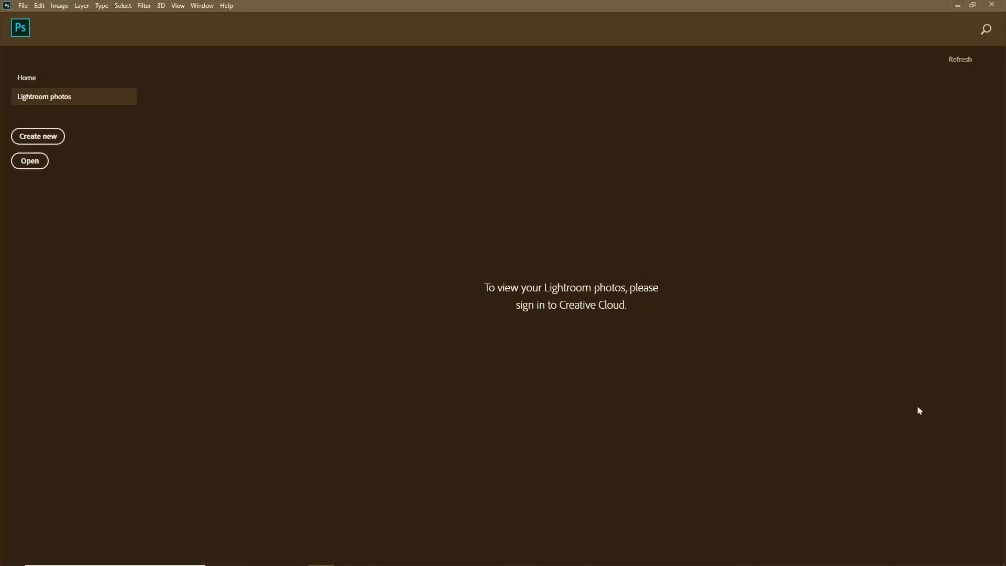
# Create a new document with Background Contents set to White.
pyautogui.click(45, 140)
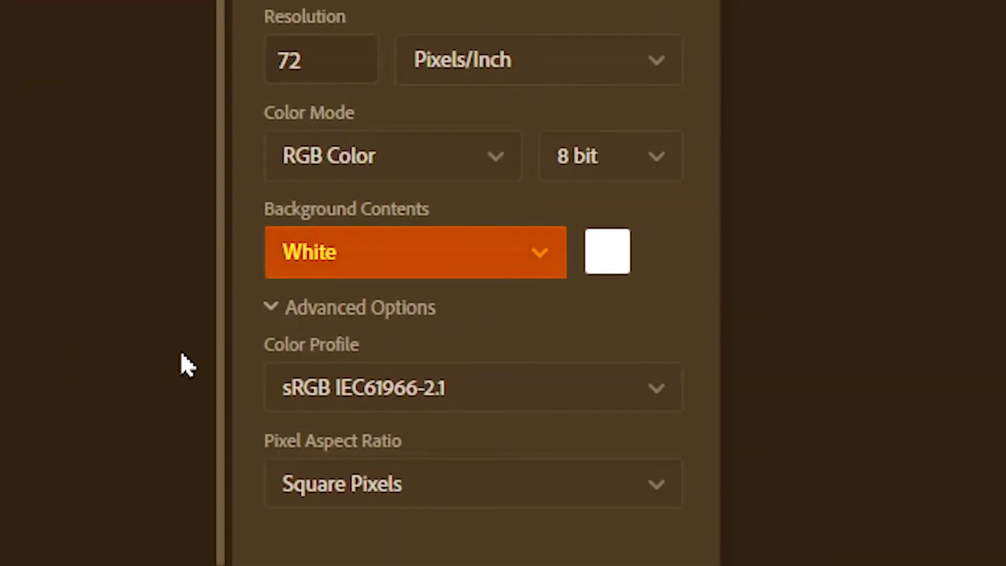
pyautogui.click(378, 261)
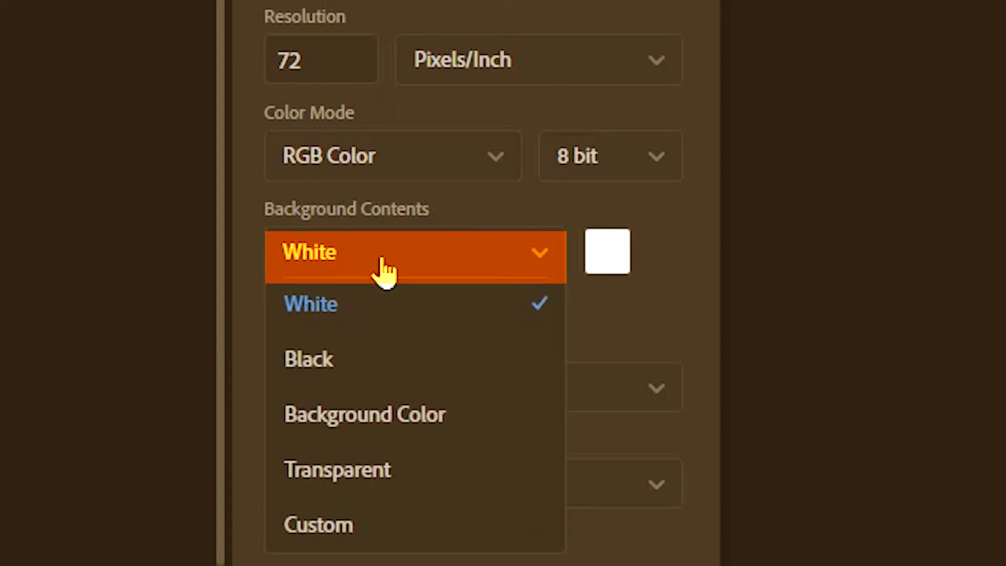
pyautogui.click(397, 317)
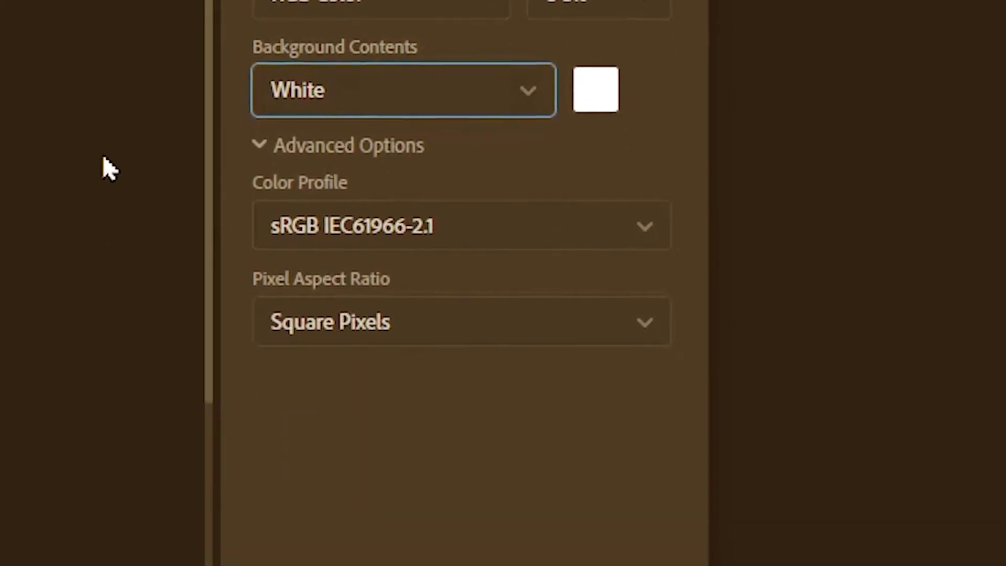
pyautogui.click(442, 532)
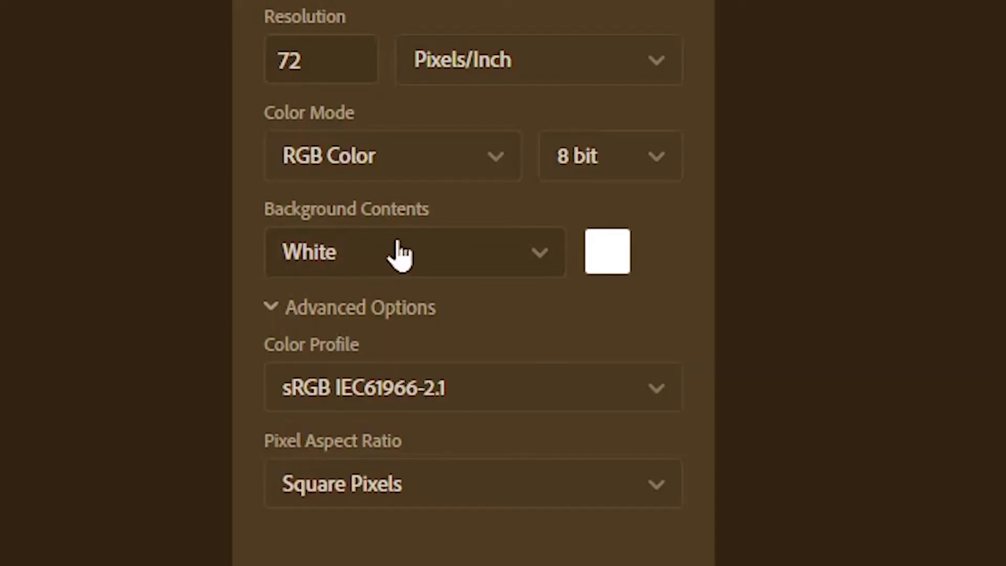
# Set the Background Contents of successive new documents to Black, Background Color and Transparent.
pyautogui.click(398, 252)
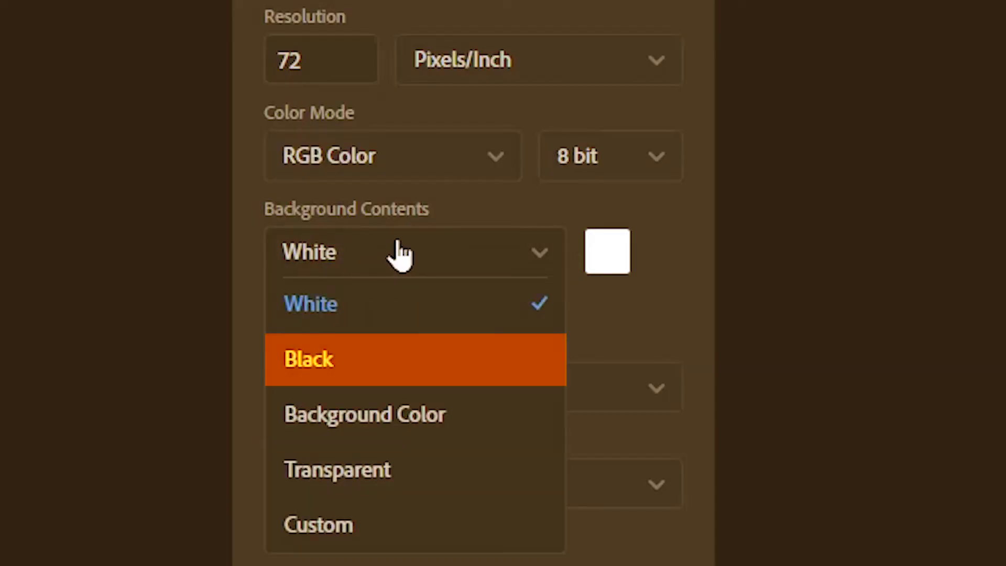
pyautogui.click(377, 361)
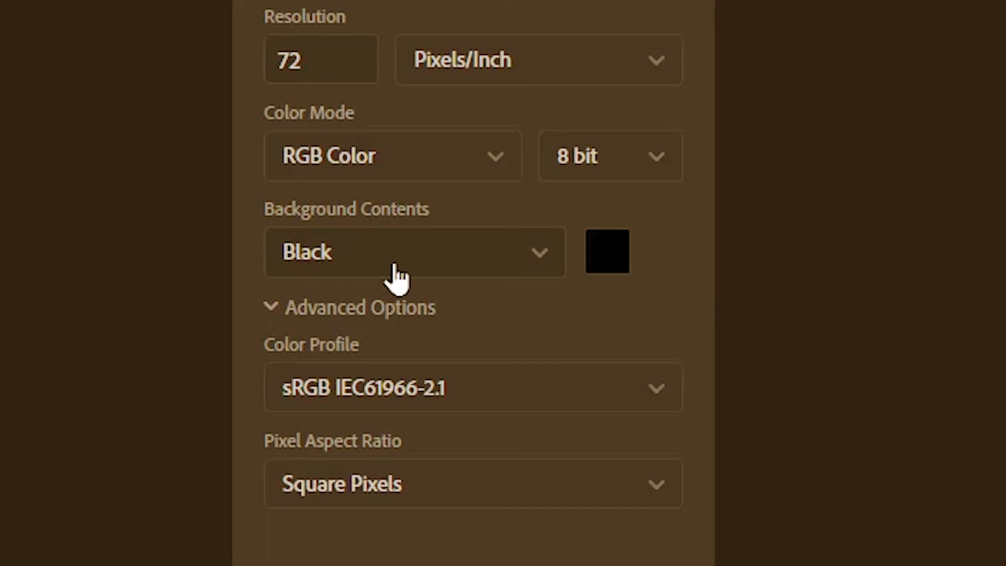
pyautogui.click(394, 275)
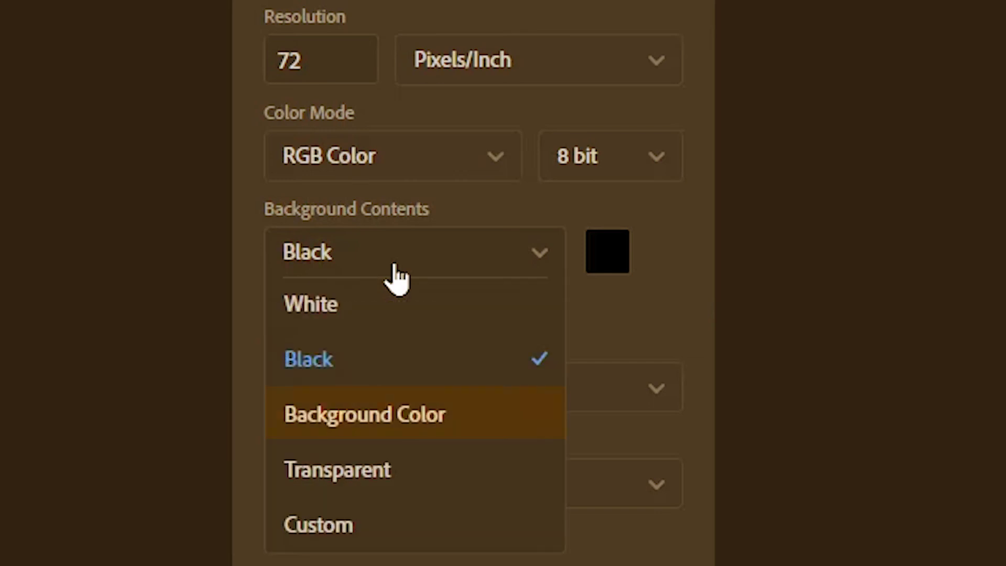
pyautogui.click(493, 419)
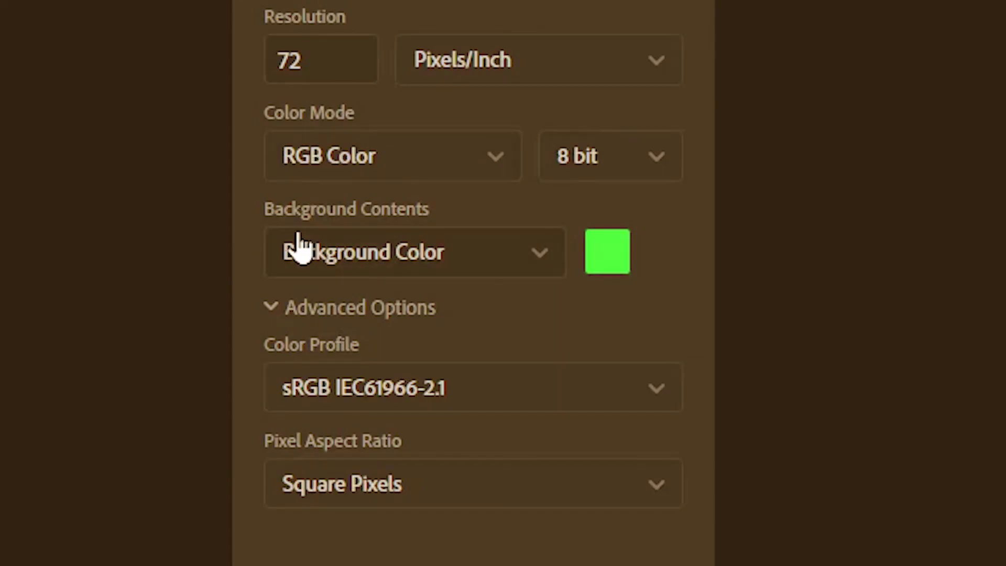
pyautogui.click(348, 246)
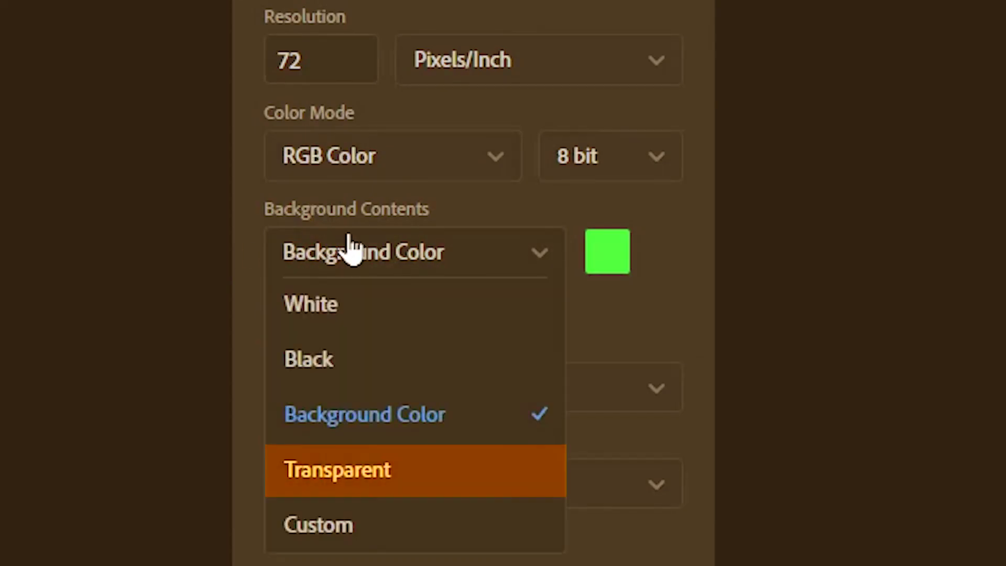
pyautogui.click(397, 474)
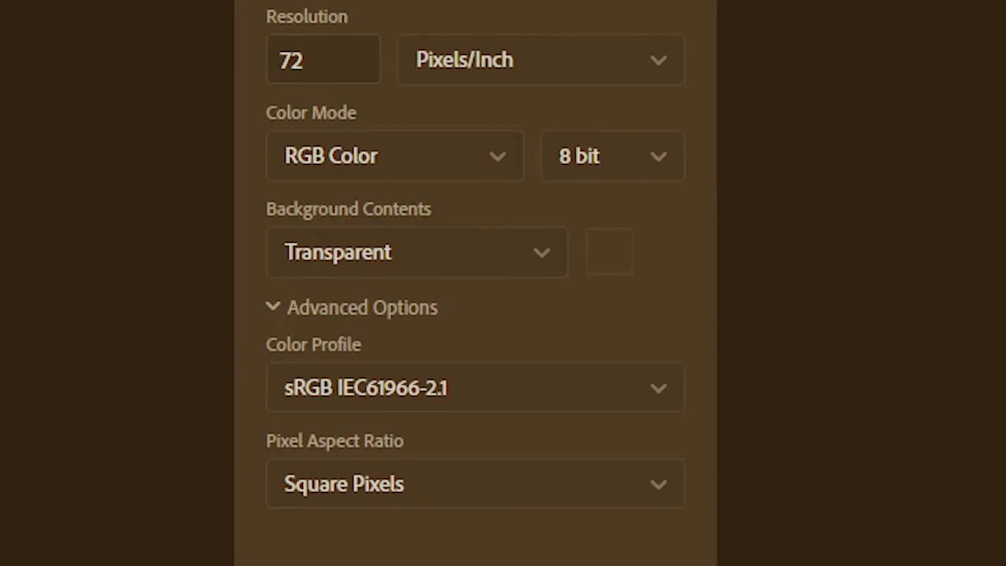
# Set the new document's Background Contents to Custom with the red color ff0a32.
pyautogui.click(362, 268)
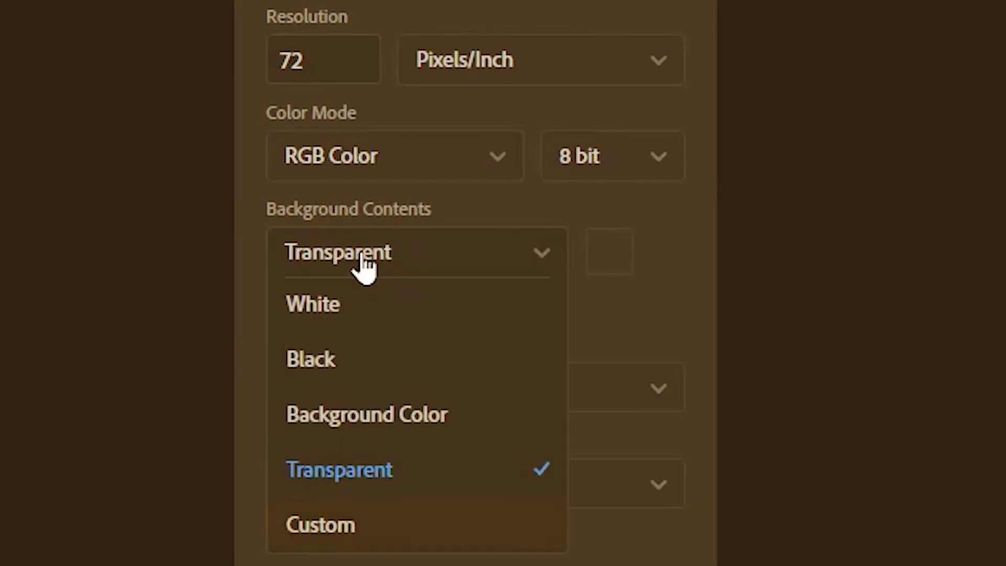
pyautogui.click(373, 537)
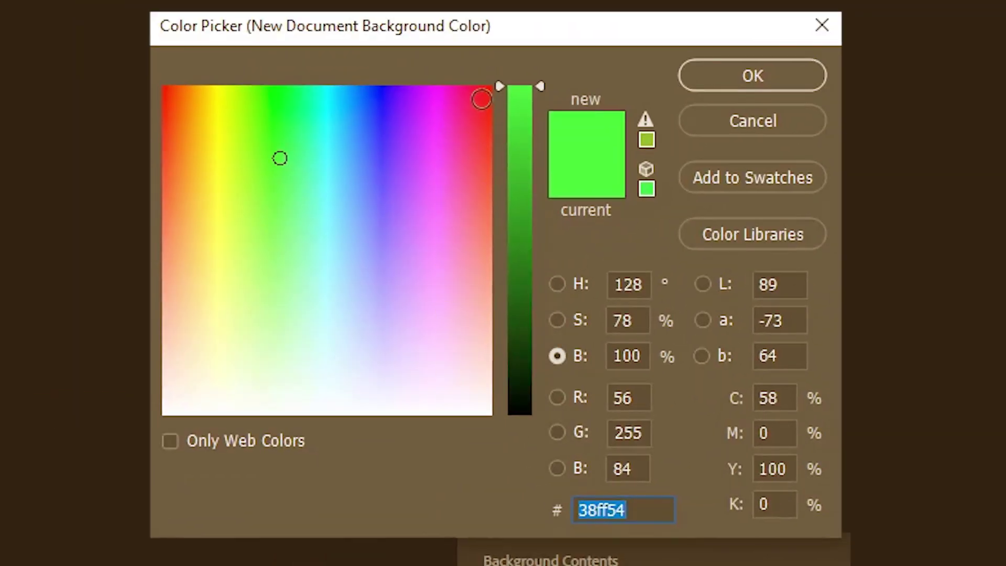
pyautogui.click(482, 100)
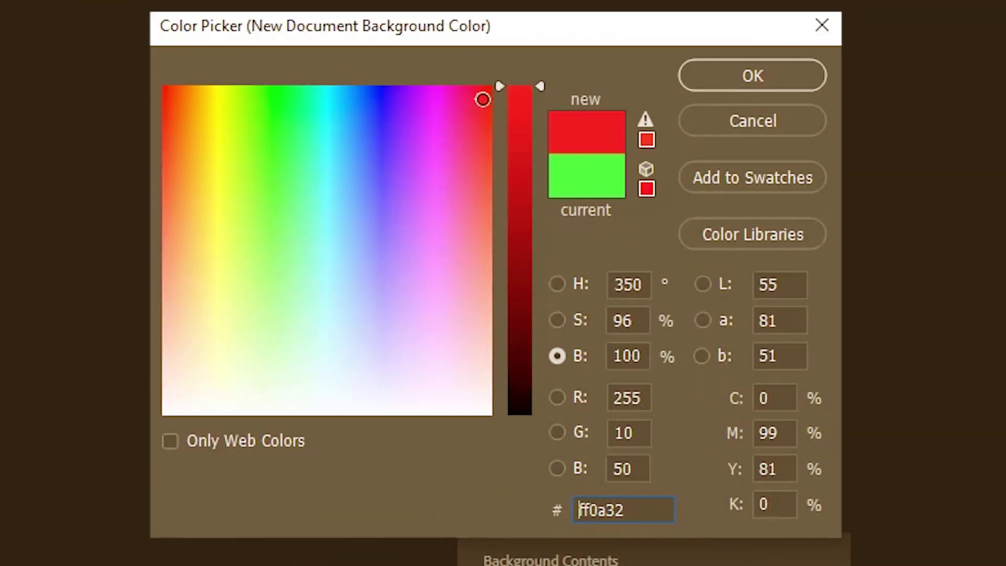
pyautogui.click(732, 84)
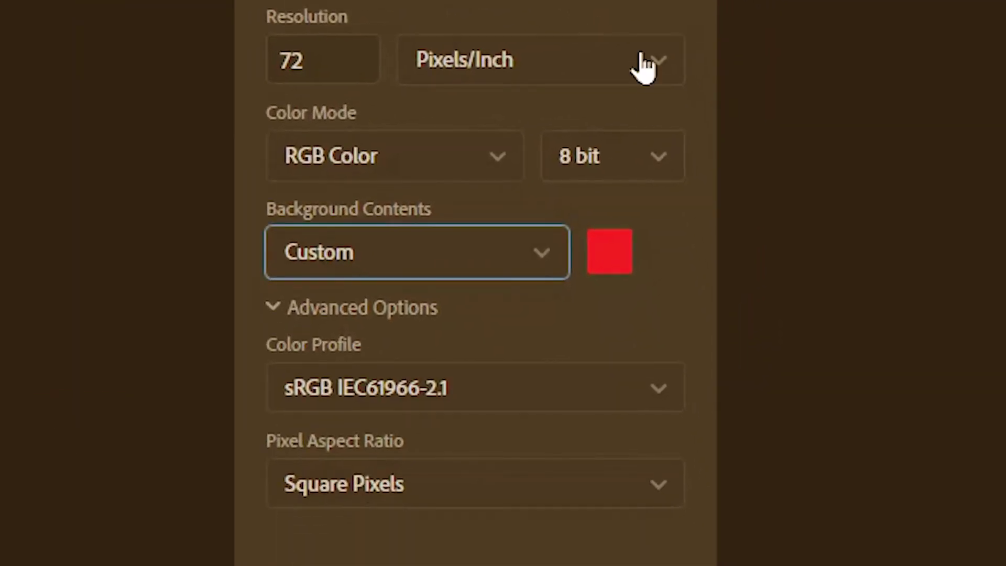
# Change the new document's custom background color to purple 5331ff and create the document.
pyautogui.click(611, 252)
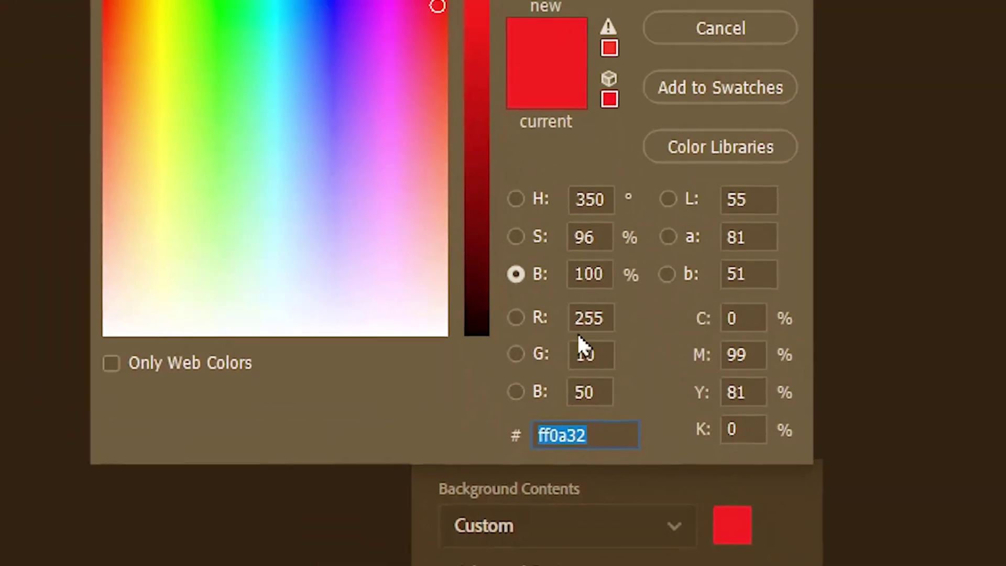
pyautogui.click(342, 58)
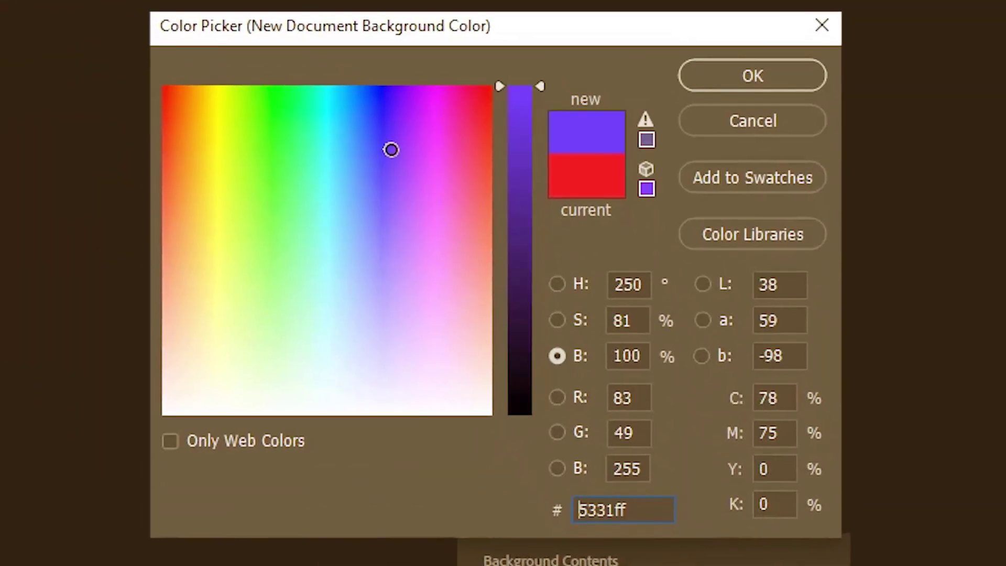
pyautogui.click(733, 76)
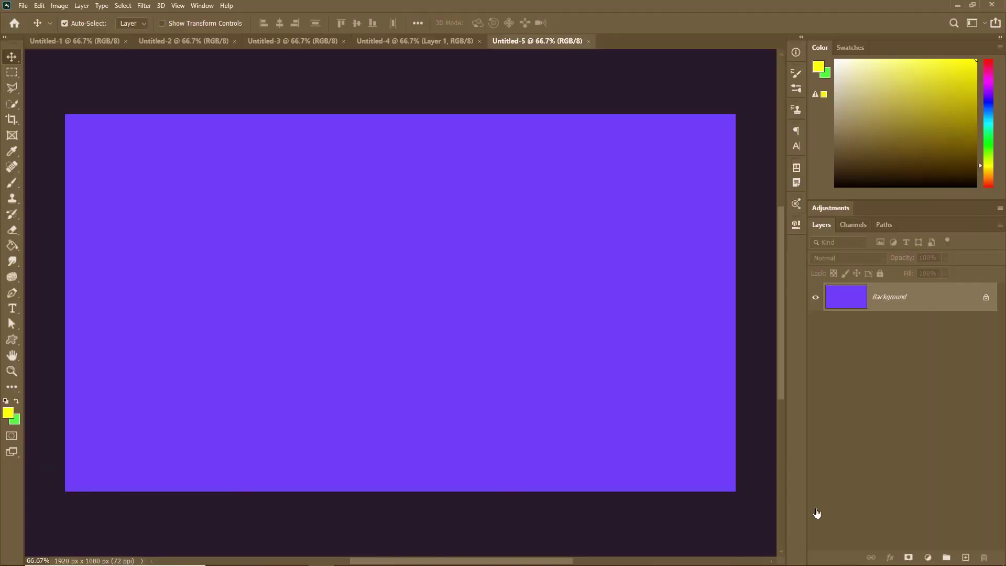